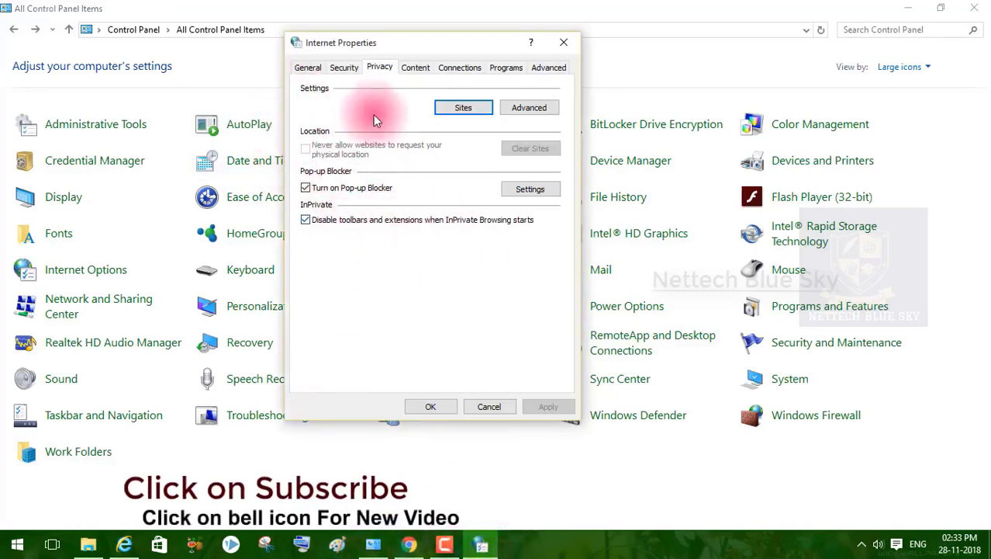
Show the Content settings in the Internet Properties dialog.
{"action": "left_click", "coordinate": [412, 74]}
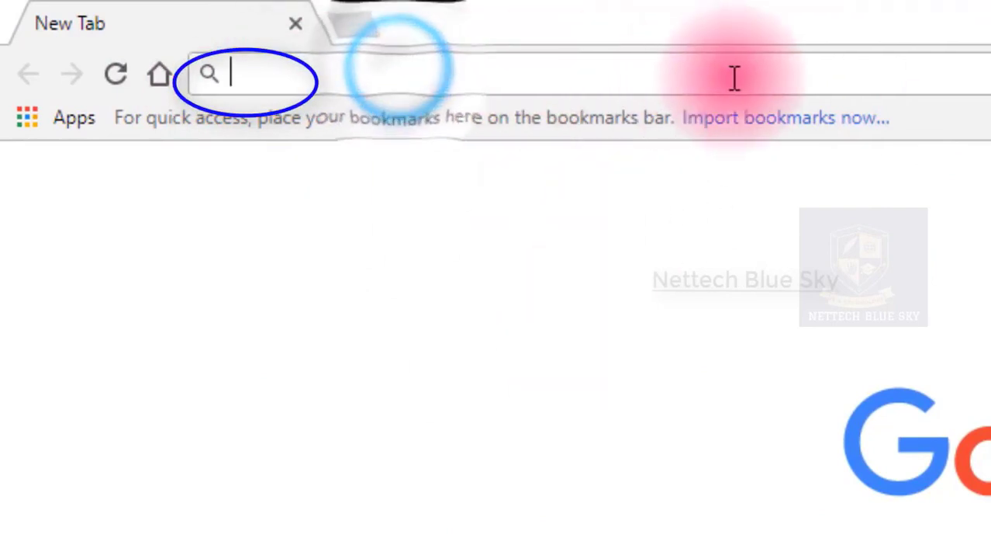
{"action": "left_click", "coordinate": [233, 77]}
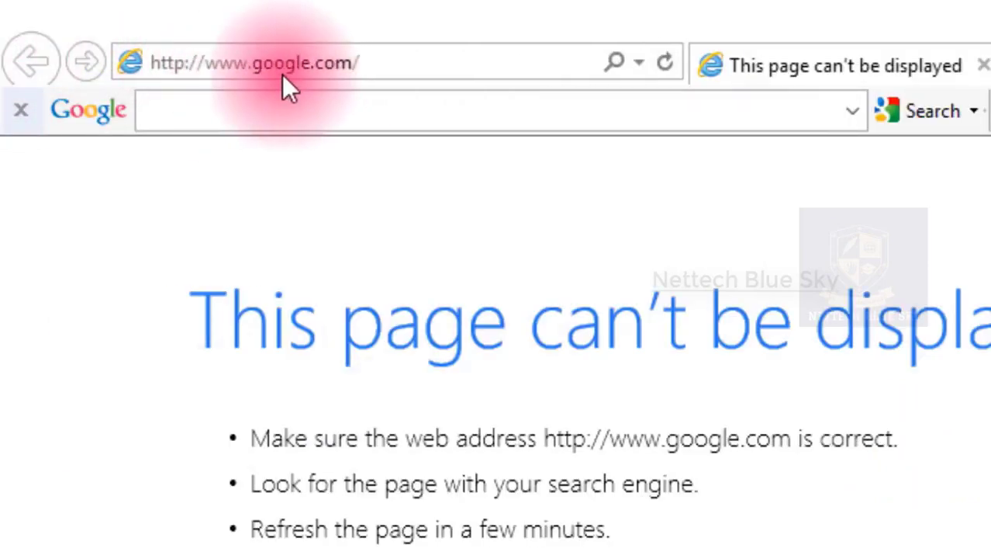
{"action": "left_click", "coordinate": [386, 56]}
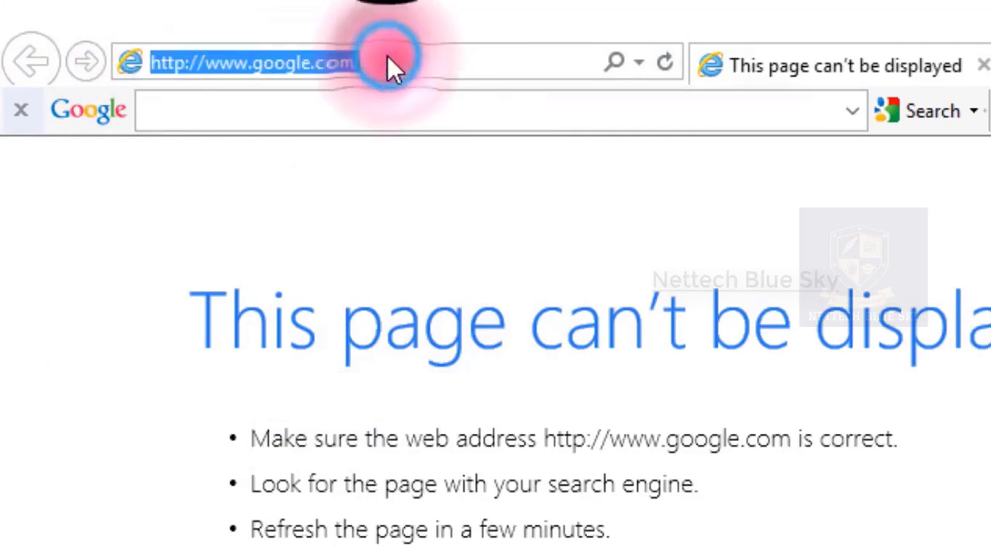
{"action": "left_click_drag", "start_coordinate": [386, 55], "coordinate": [119, 40]}
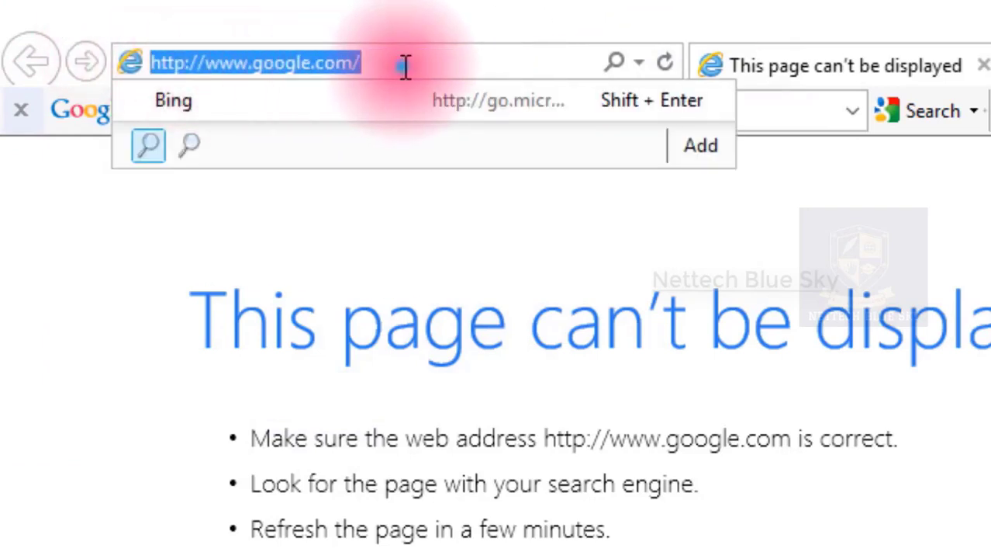
{"action": "left_click", "coordinate": [261, 60]}
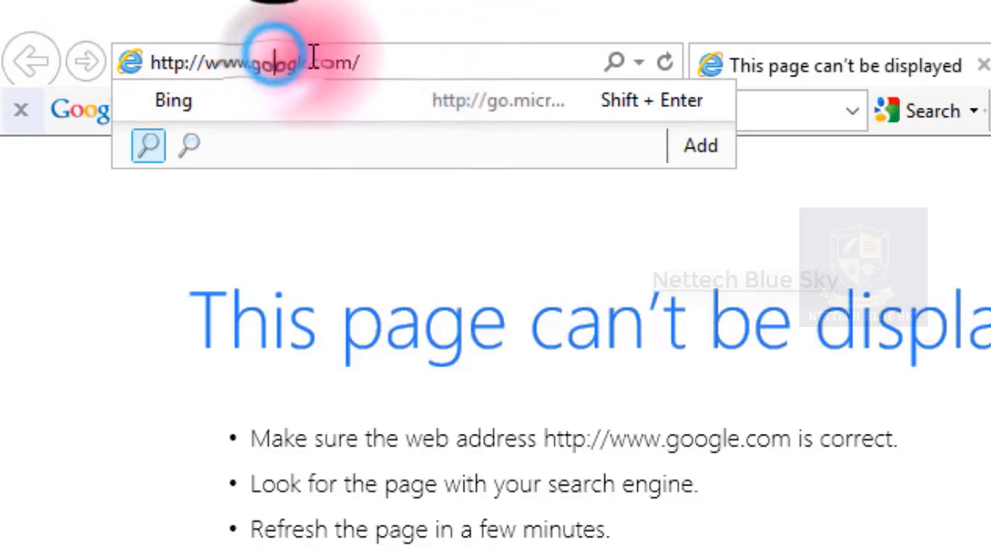
{"action": "left_click", "coordinate": [309, 60]}
{"action": "left_click", "coordinate": [325, 60]}
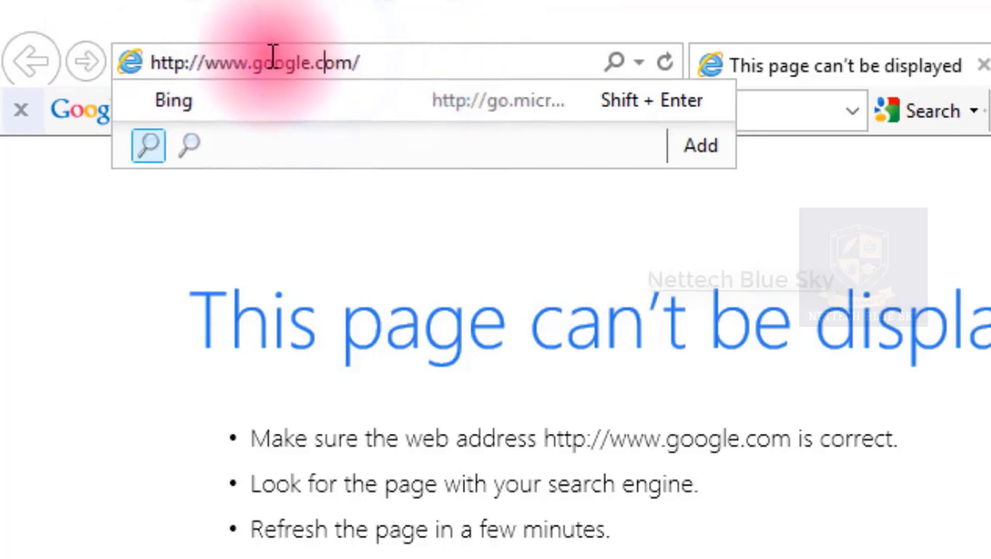
{"action": "left_click_drag", "start_coordinate": [250, 62], "coordinate": [440, 72]}
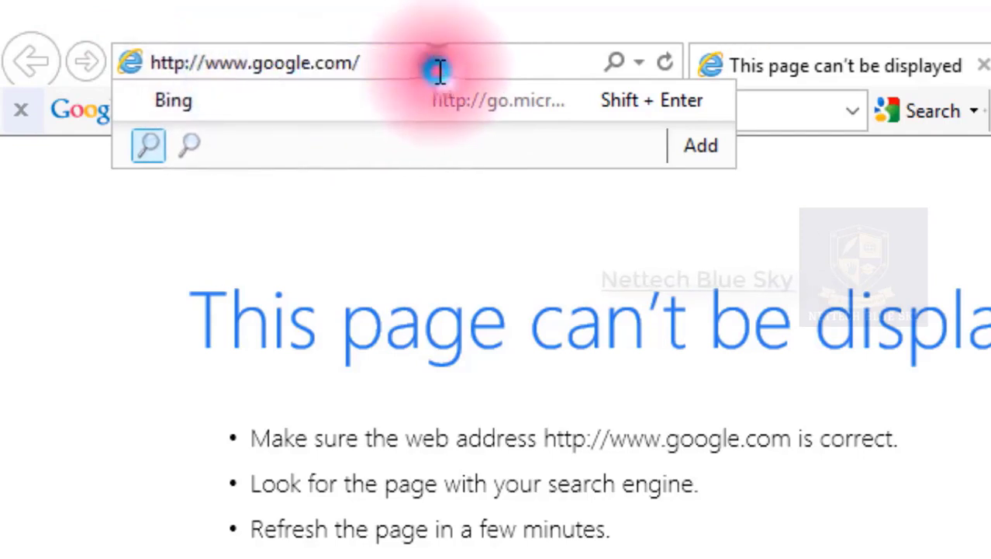
{"action": "left_click", "coordinate": [440, 71]}
{"action": "left_click", "coordinate": [288, 64]}
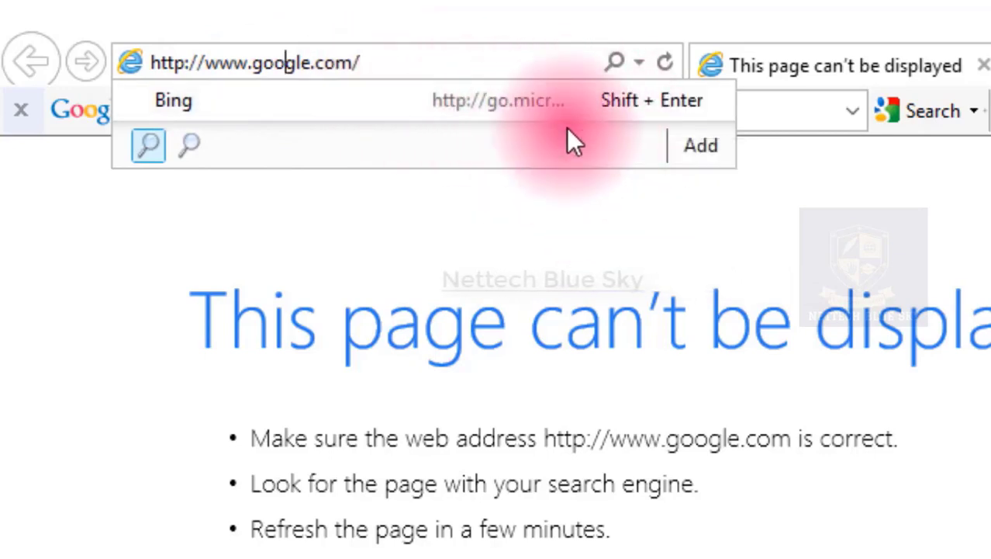
{"action": "left_click", "coordinate": [565, 115]}
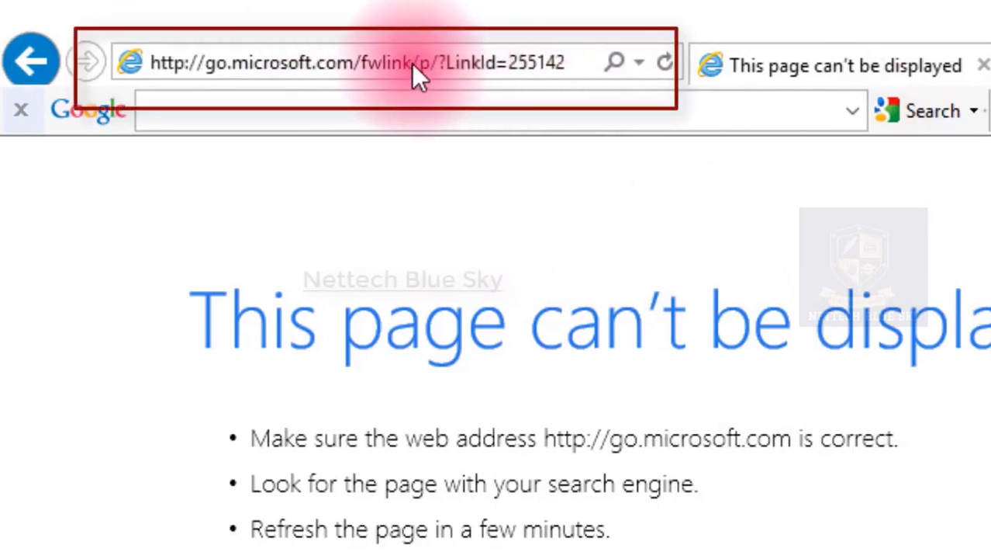
{"action": "left_click", "coordinate": [445, 78]}
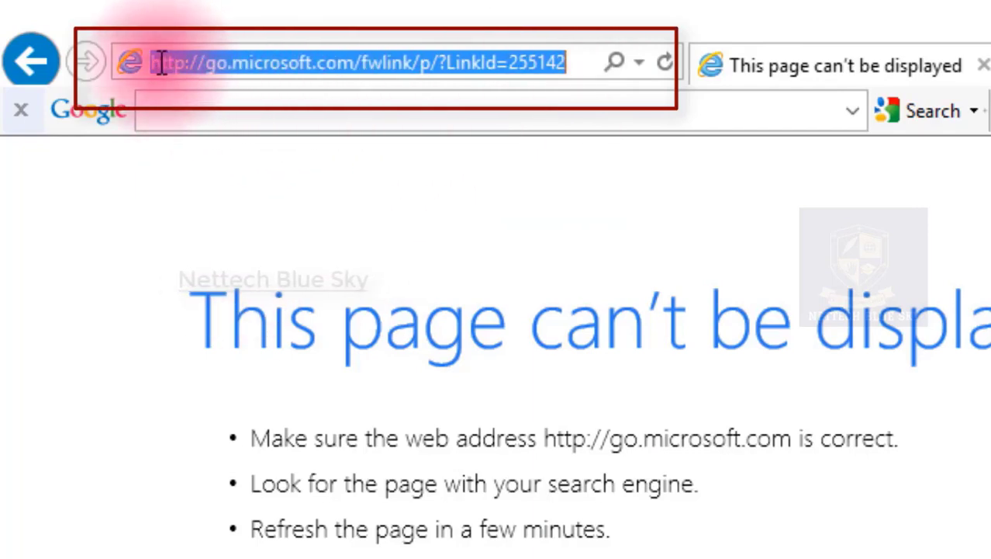
{"action": "left_click", "coordinate": [8, 62]}
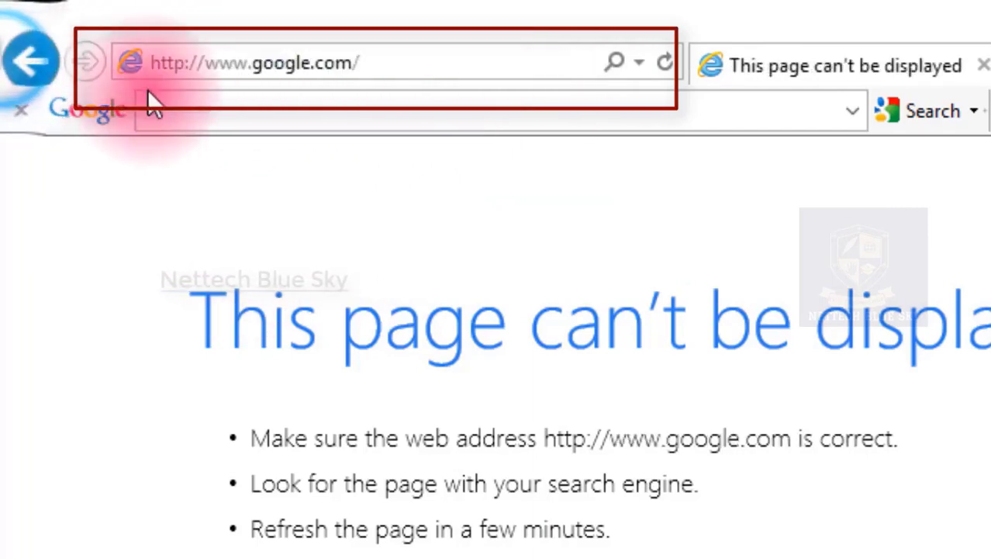
{"action": "left_click", "coordinate": [402, 62]}
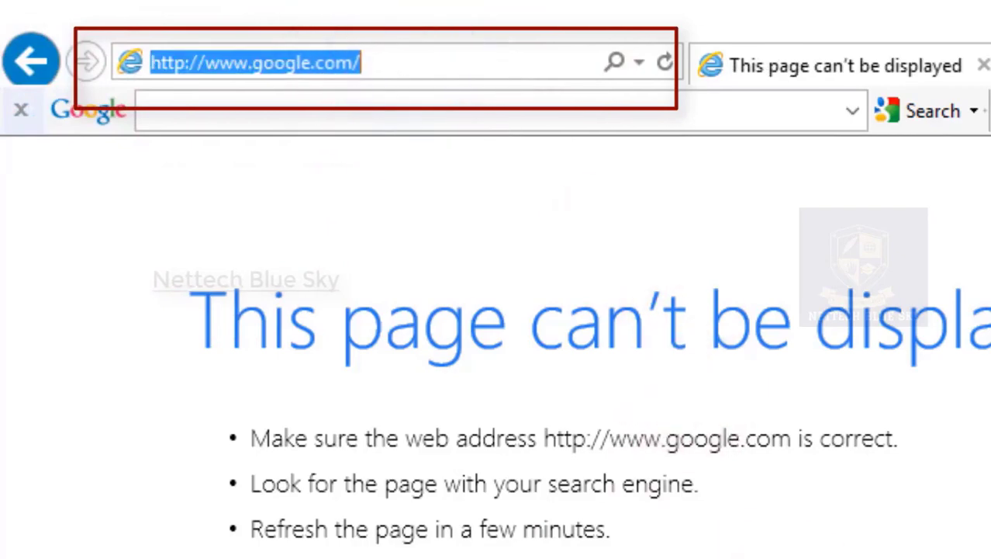
Open the Internet options and clear the SSL state from the Content settings.
{"action": "key", "text": "alt+x"}
{"action": "key", "text": "o"}
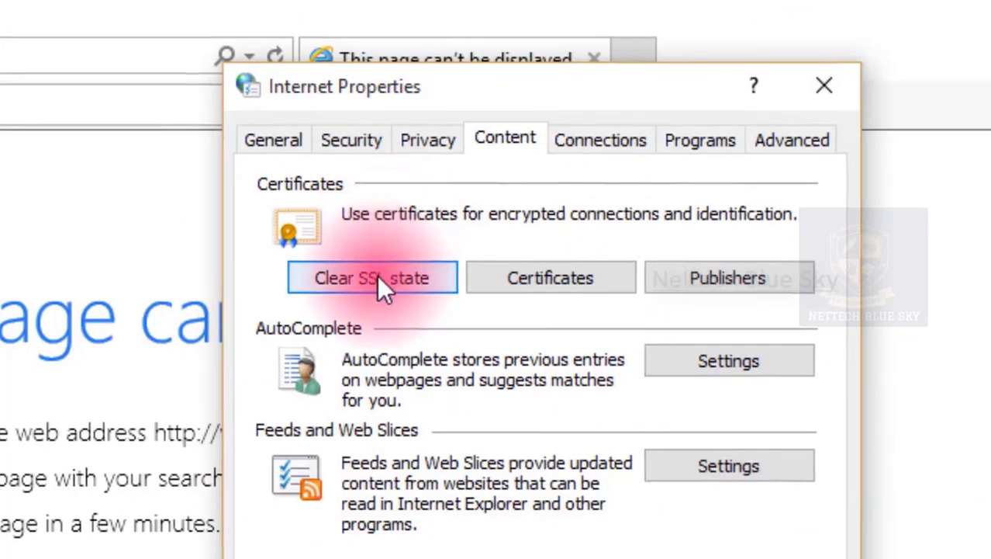
{"action": "left_click", "coordinate": [379, 284]}
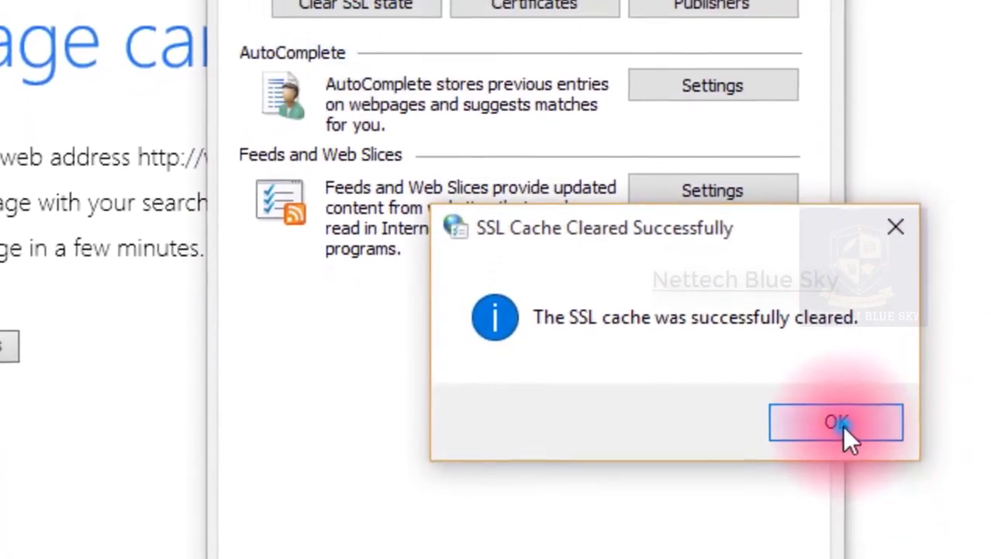
{"action": "left_click", "coordinate": [842, 426]}
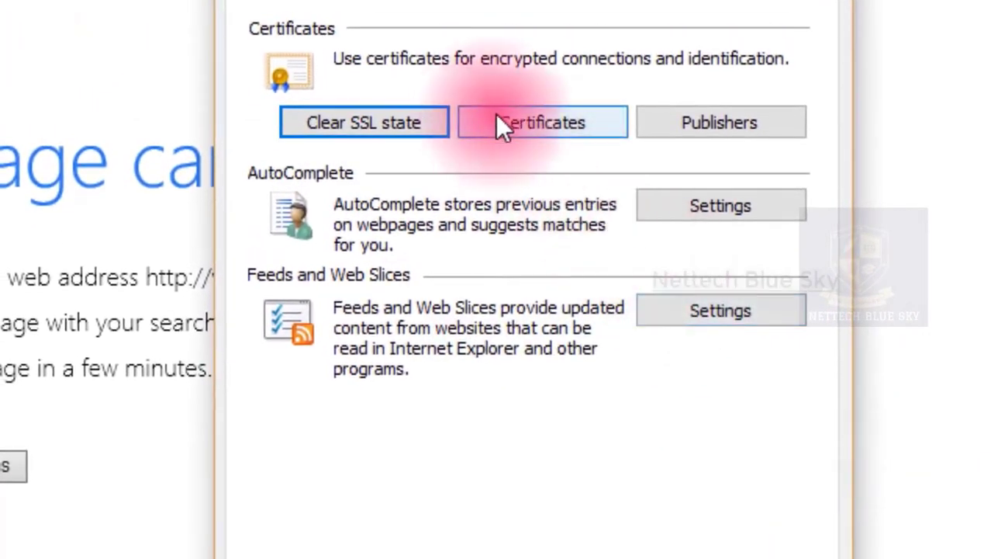
Review the personal certificates and the intended purpose setting in the Certificates dialog, then leave the dialog.
{"action": "left_click", "coordinate": [497, 124]}
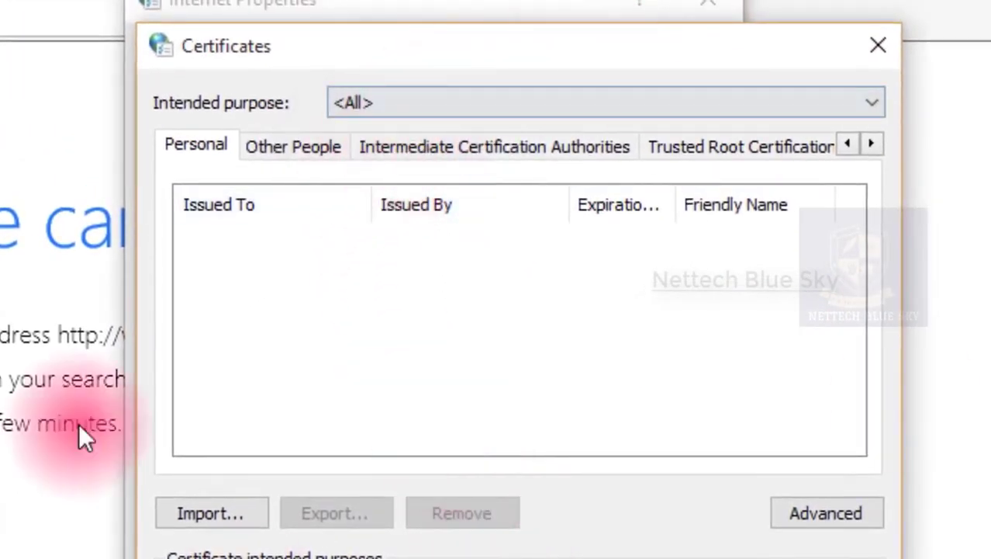
{"action": "left_click", "coordinate": [338, 101]}
{"action": "left_click", "coordinate": [339, 101]}
{"action": "left_click", "coordinate": [340, 101]}
{"action": "left_click", "coordinate": [339, 100]}
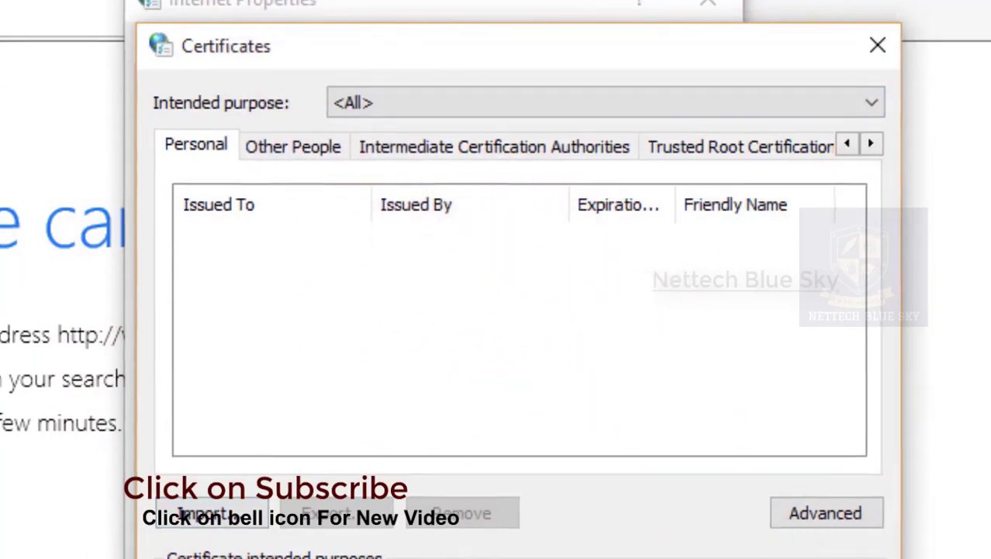
{"action": "left_click", "coordinate": [653, 525]}
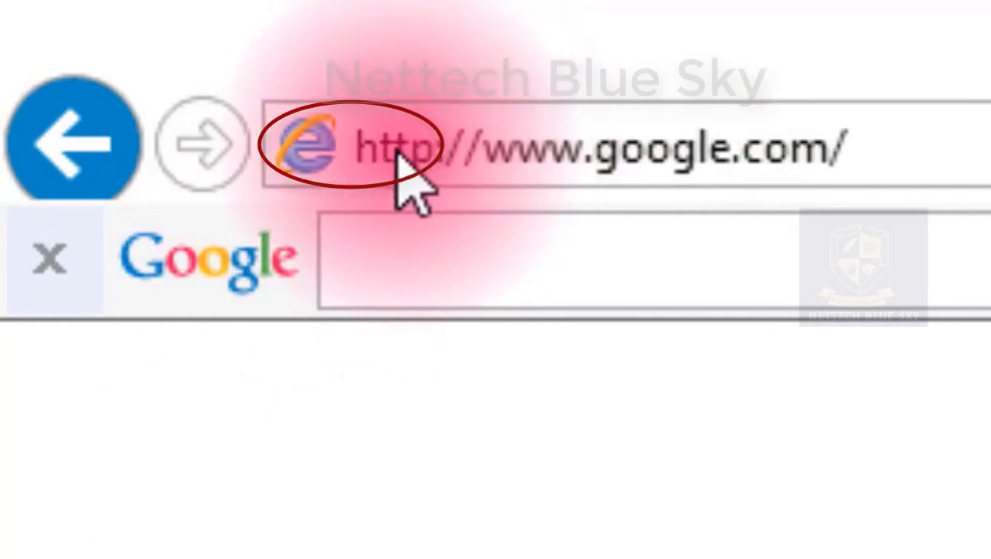
Examine the site icon and the http prefix of the Google address, highlighting the full address and the prefix.
{"action": "left_click", "coordinate": [325, 152]}
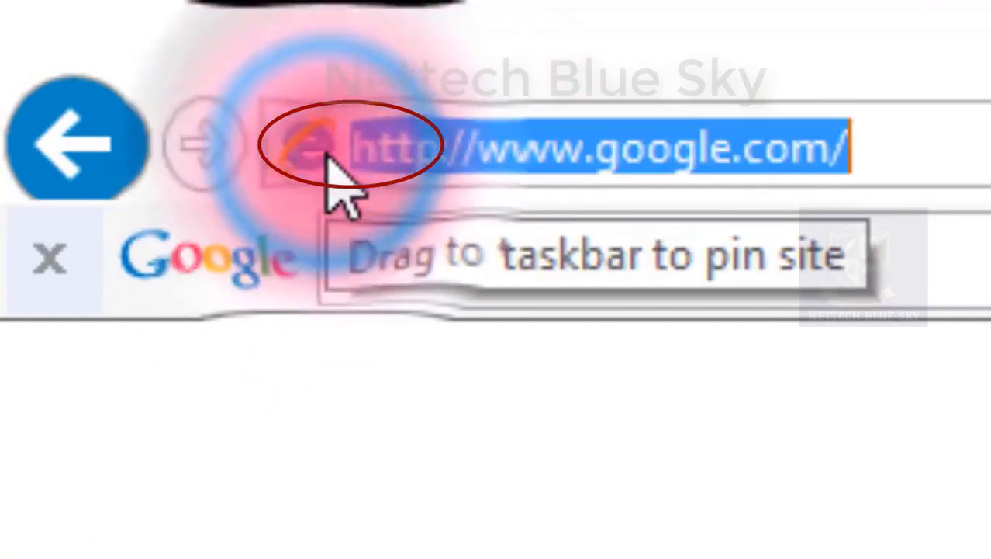
{"action": "left_click", "coordinate": [380, 151]}
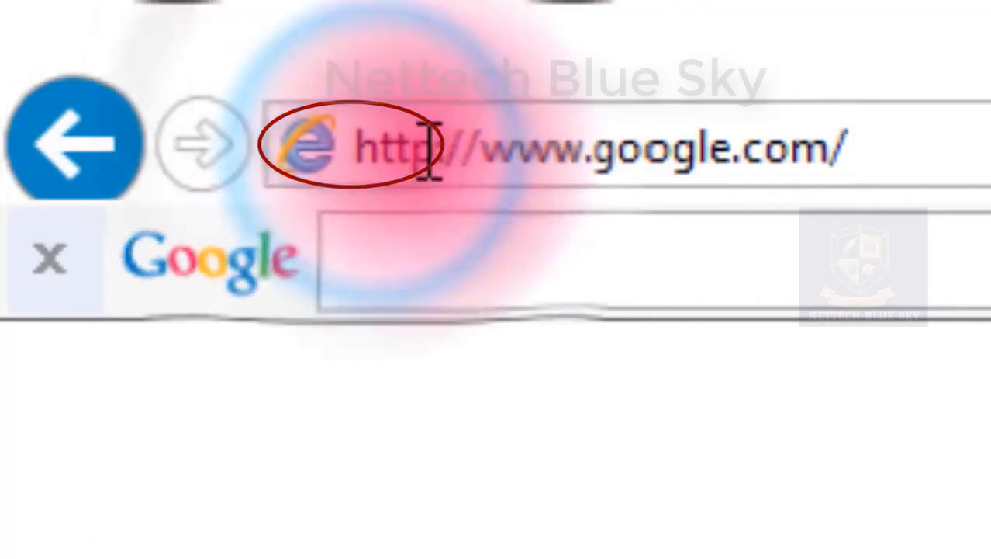
{"action": "left_click", "coordinate": [862, 144]}
{"action": "left_click_drag", "start_coordinate": [863, 143], "coordinate": [354, 156]}
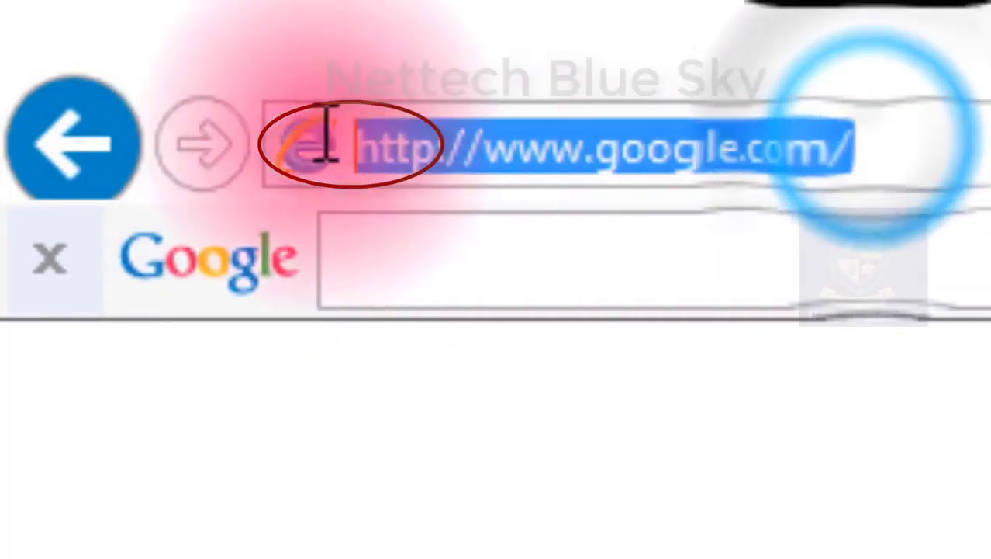
{"action": "left_click", "coordinate": [431, 128]}
{"action": "left_click_drag", "start_coordinate": [431, 128], "coordinate": [266, 133]}
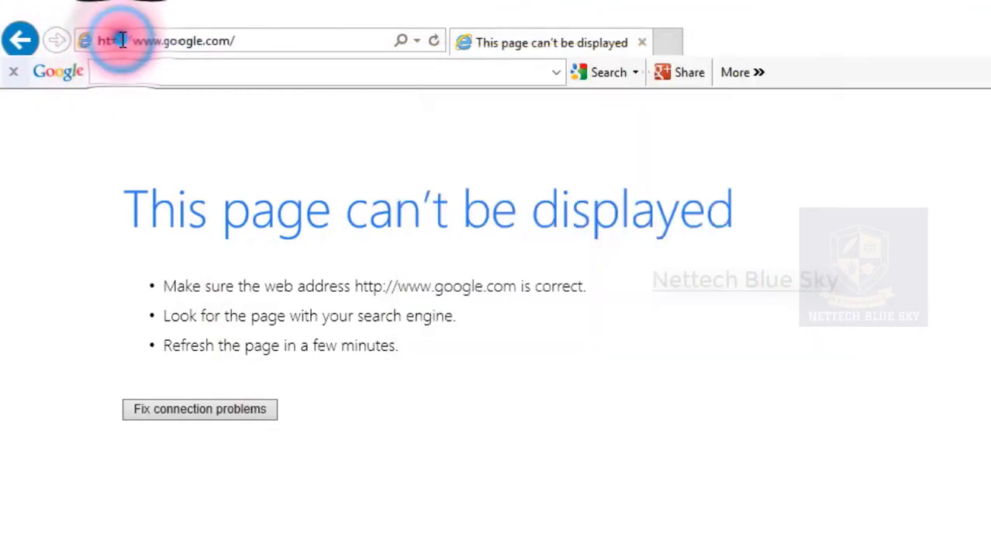
{"action": "left_click_drag", "start_coordinate": [123, 40], "coordinate": [90, 40]}
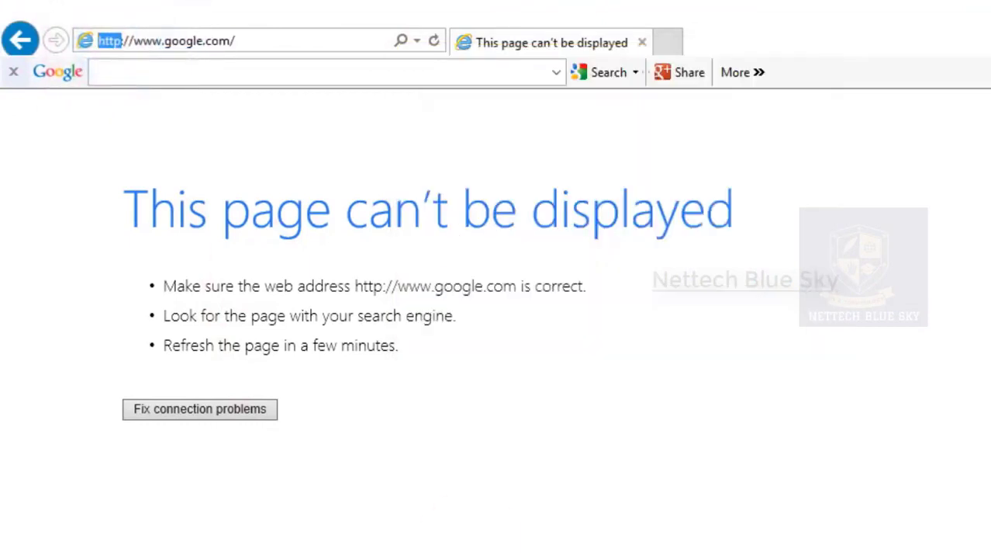
Return to Internet Properties, view the Trusted Publishers certificates from the Content settings, and close the list.
{"action": "left_click", "coordinate": [468, 554]}
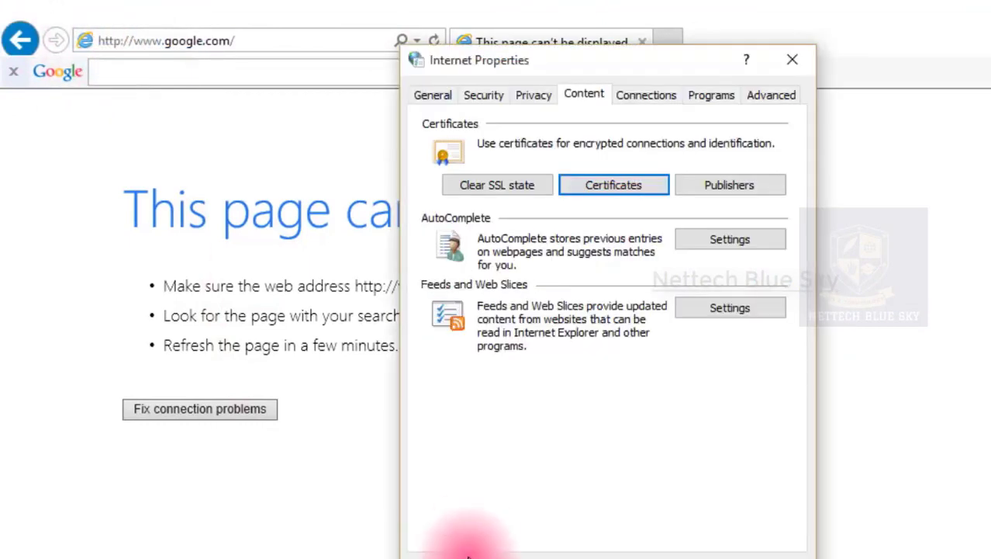
{"action": "left_click", "coordinate": [97, 41]}
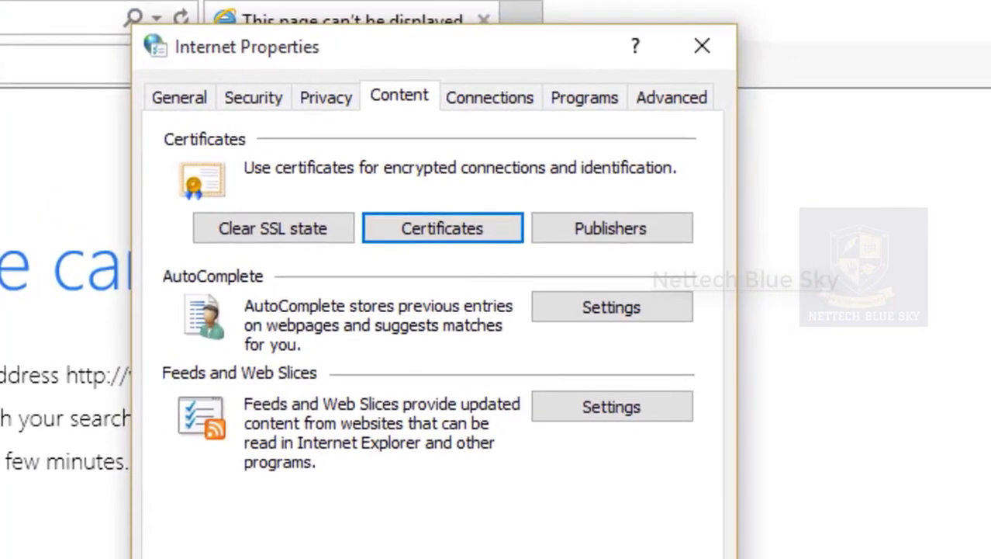
{"action": "left_click", "coordinate": [796, 347]}
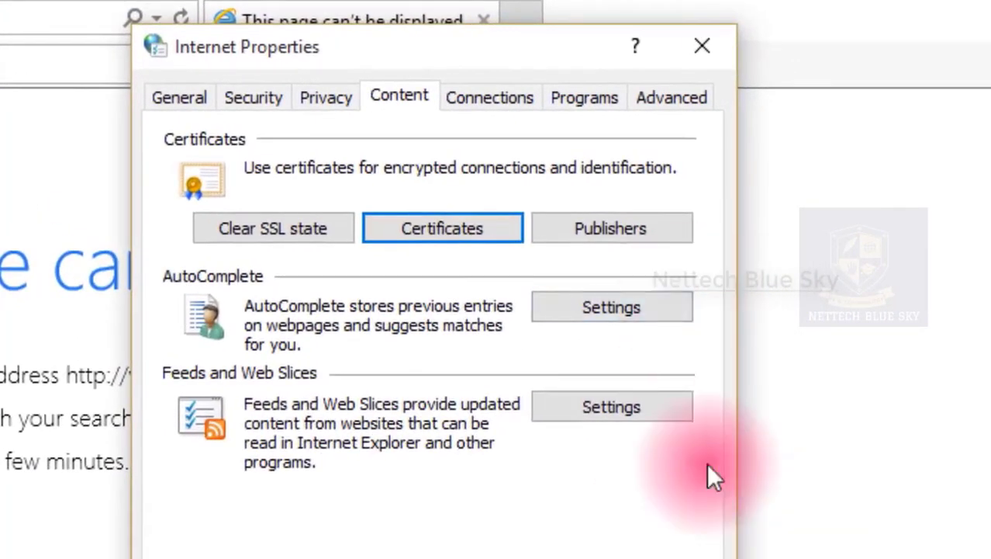
{"action": "left_click", "coordinate": [609, 230]}
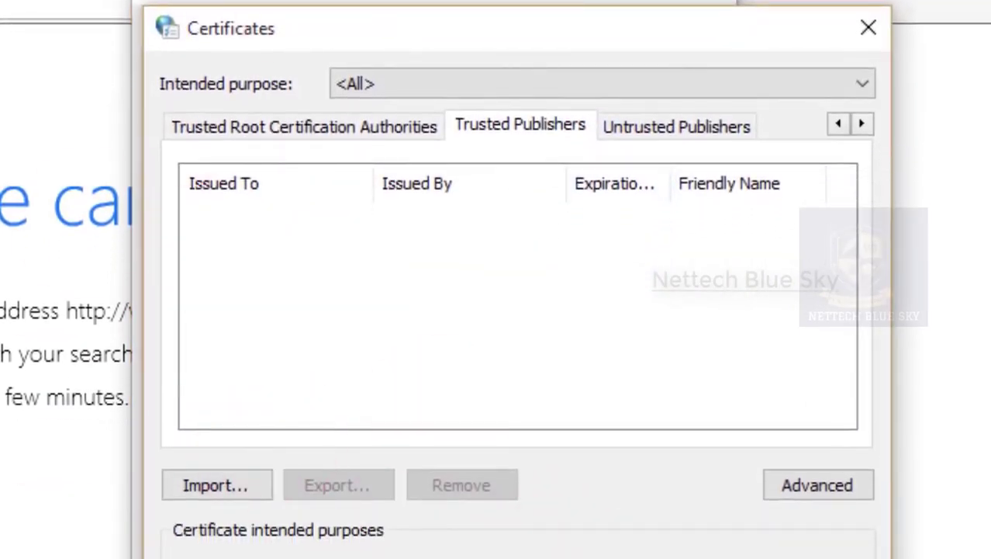
{"action": "key", "text": "Escape"}
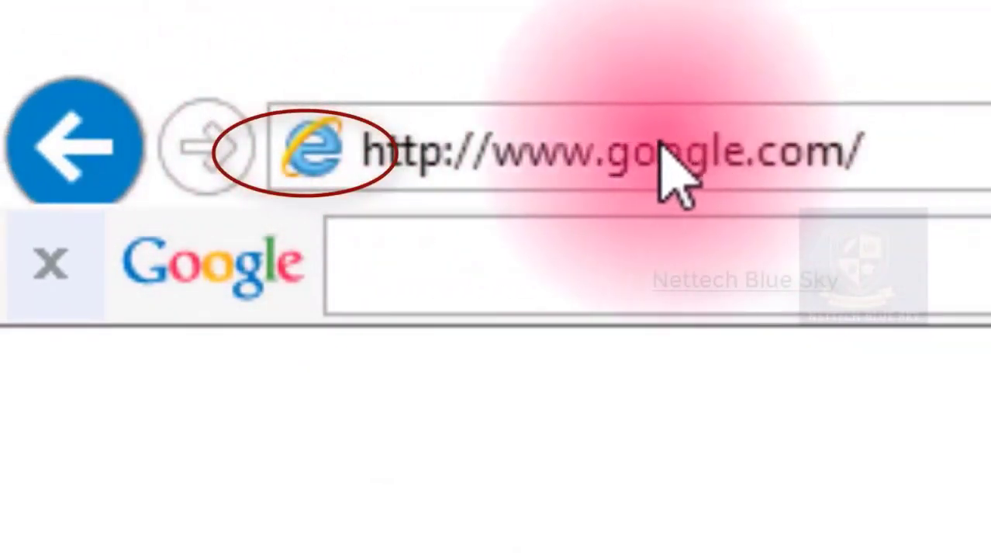
Highlight the http protocol part and the complete Google address again to check how the site is addressed.
{"action": "left_click", "coordinate": [436, 146]}
{"action": "left_click_drag", "start_coordinate": [443, 146], "coordinate": [303, 151]}
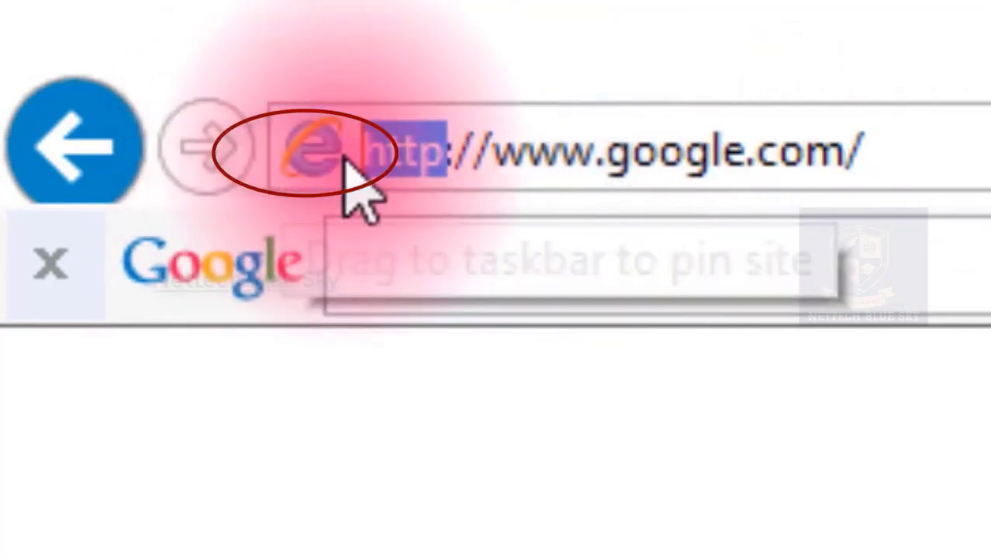
{"action": "left_click", "coordinate": [392, 155]}
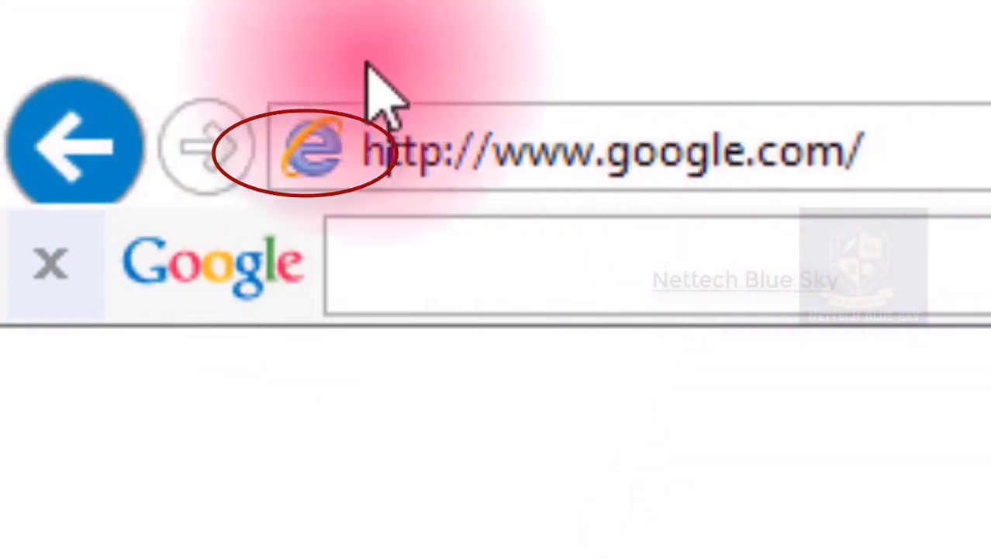
{"action": "left_click_drag", "start_coordinate": [914, 121], "coordinate": [303, 125]}
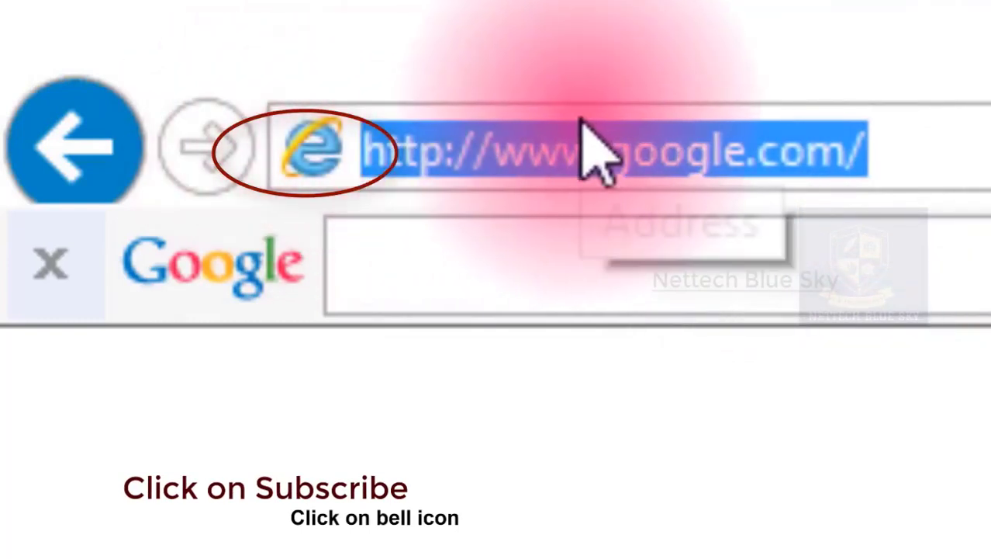
{"action": "left_click", "coordinate": [597, 148]}
{"action": "left_click", "coordinate": [636, 155]}
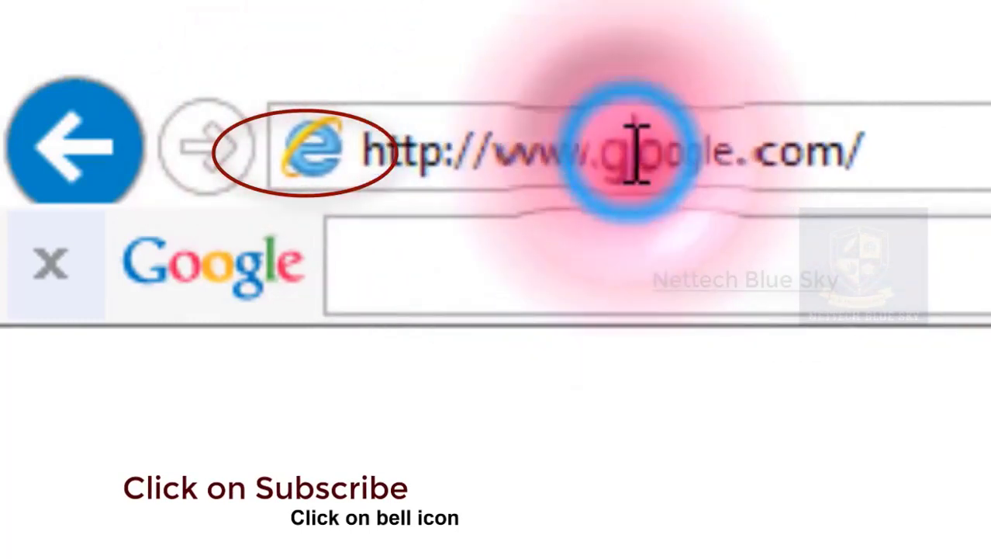
{"action": "left_click", "coordinate": [808, 154]}
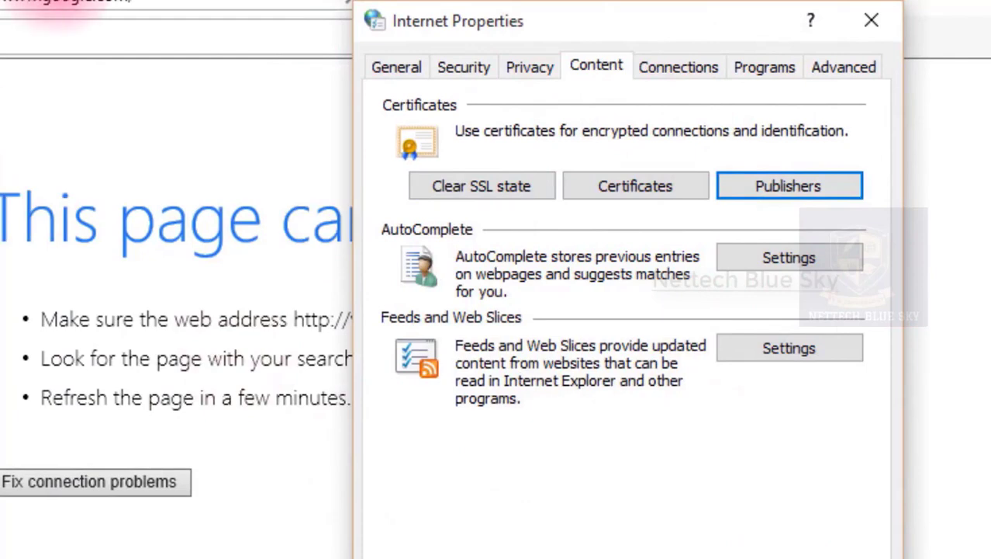
Delete one "w" from the www part of the Google address in the browser.
{"action": "left_click", "coordinate": [128, 6]}
{"action": "left_click", "coordinate": [166, 4]}
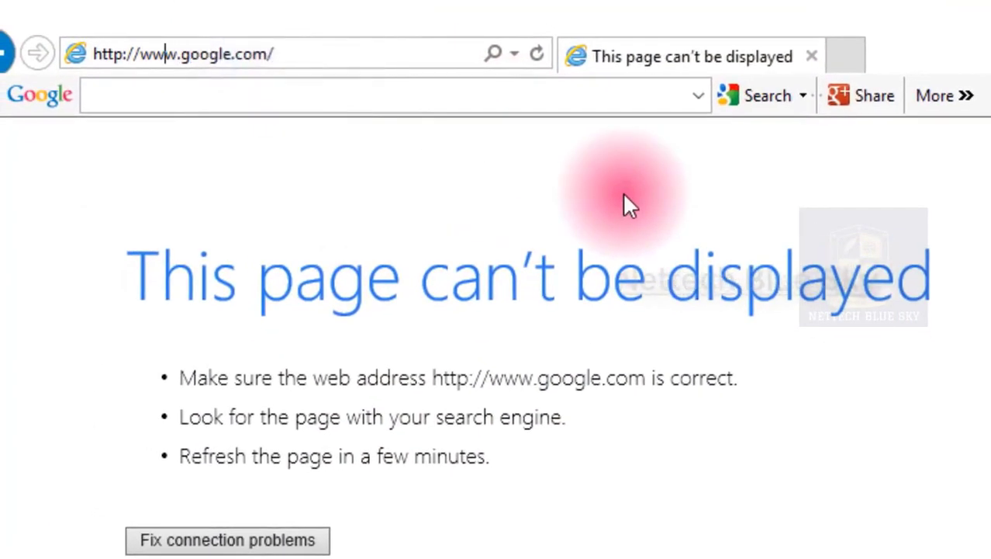
{"action": "key", "text": "BackSpace"}
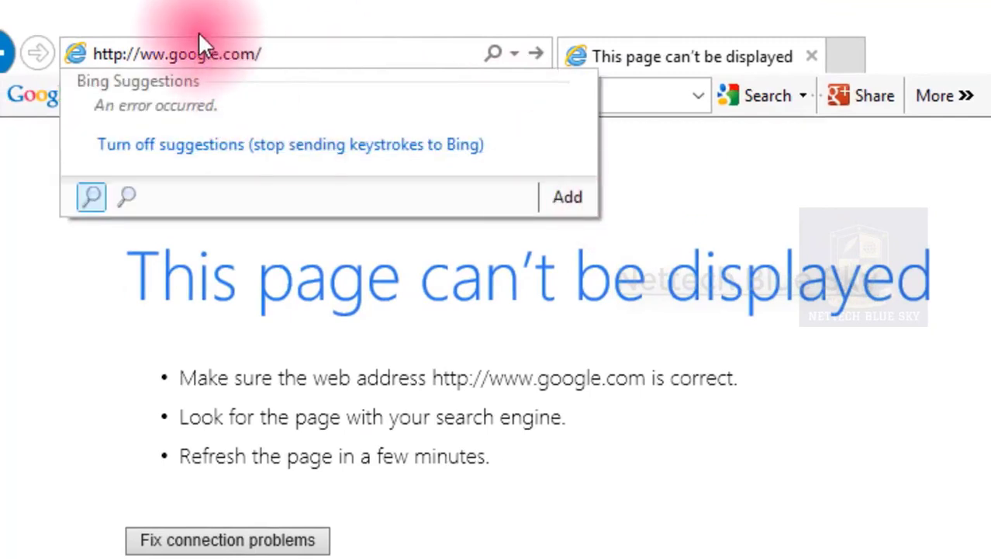
Open the AutoComplete settings from the Content settings, view the saved web credentials in Credential Manager, and close the settings again.
{"action": "left_click", "coordinate": [282, 50]}
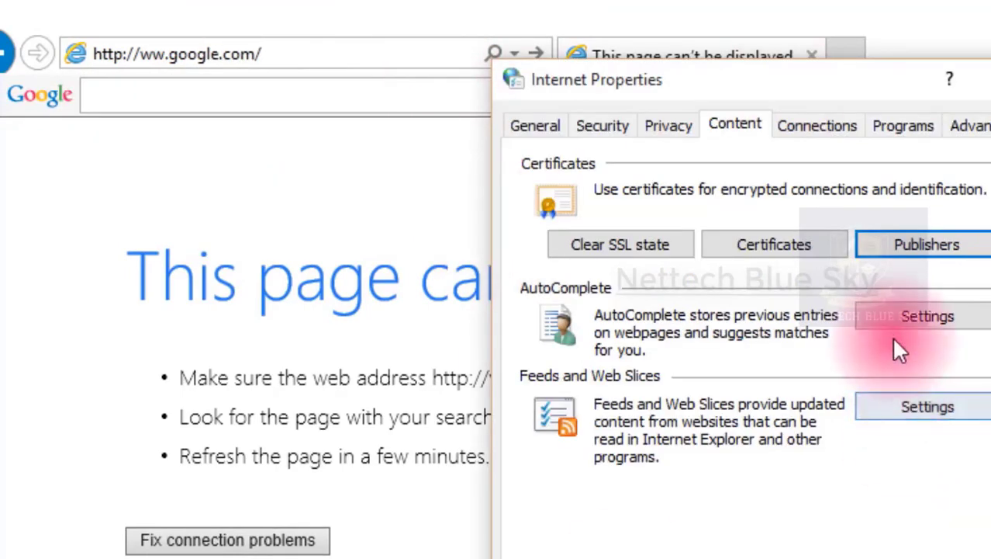
{"action": "left_click", "coordinate": [900, 326]}
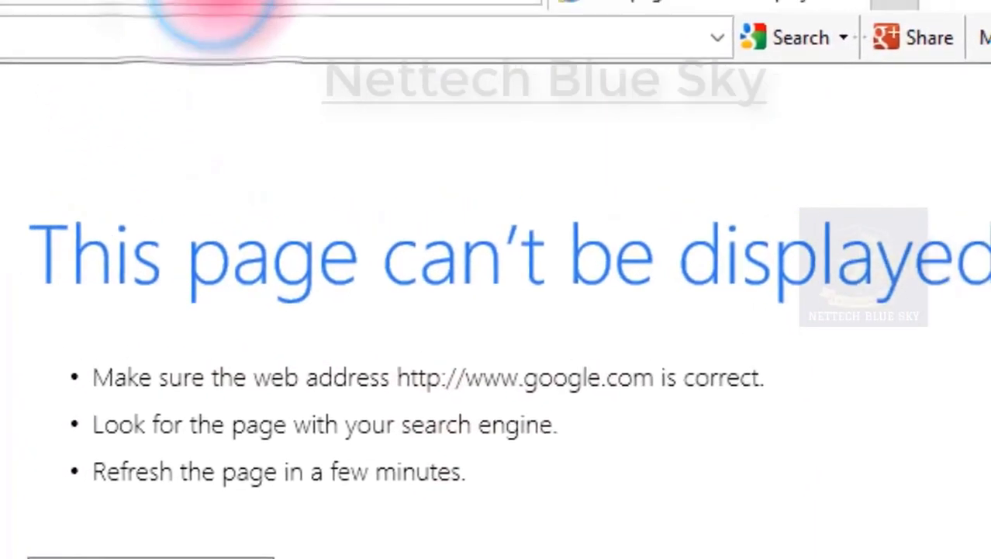
{"action": "left_click", "coordinate": [384, 49]}
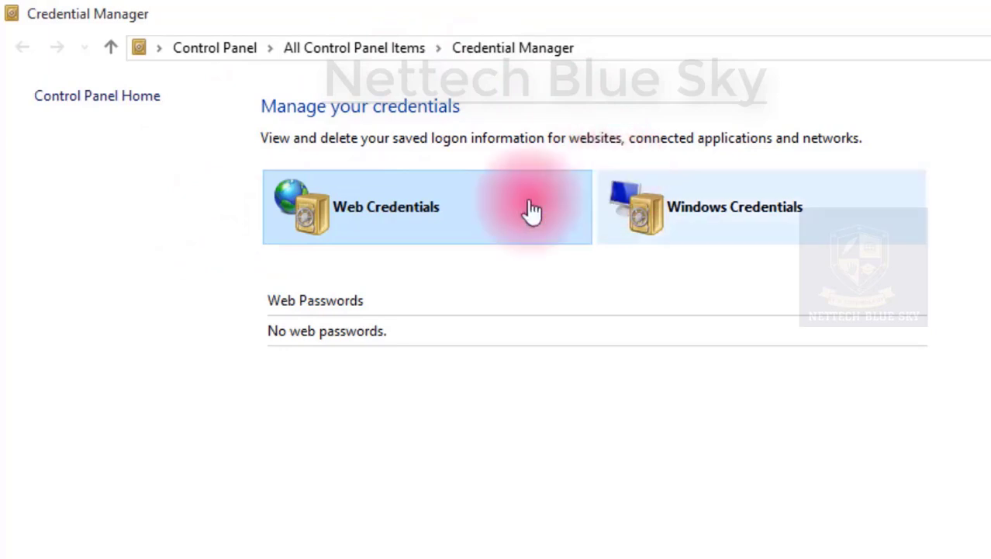
{"action": "left_click", "coordinate": [114, 194]}
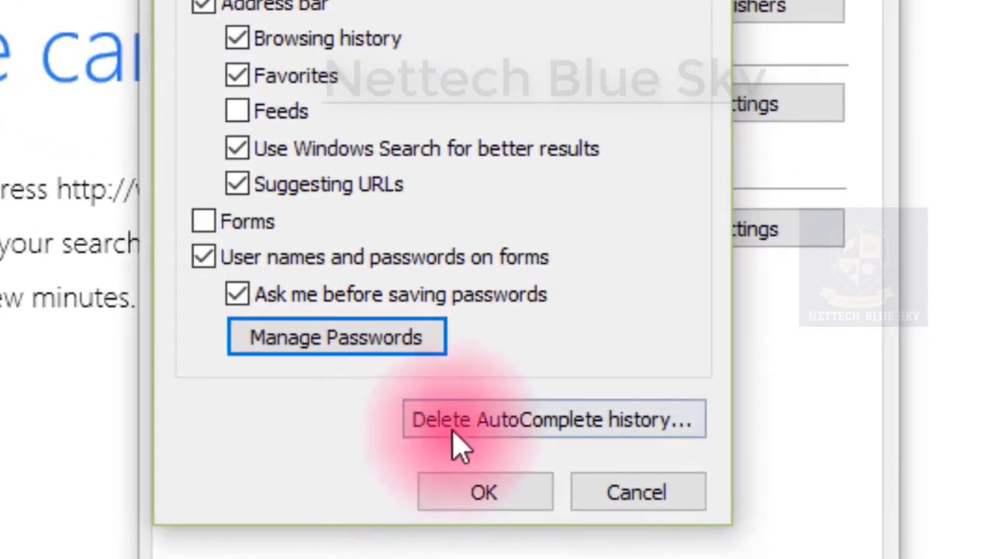
{"action": "left_click", "coordinate": [593, 491]}
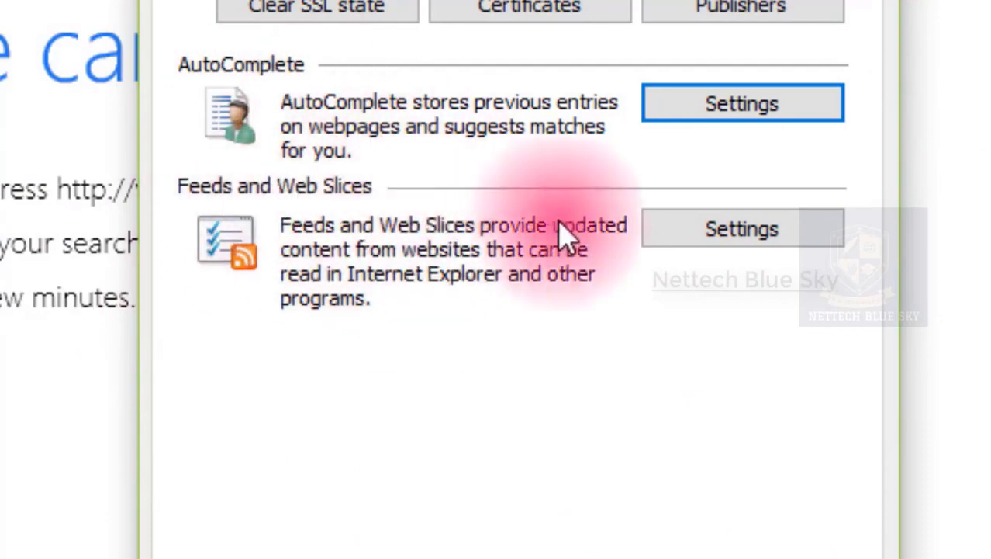
Review the Feed and Web Slice settings, including the default update schedule, and close the dialog.
{"action": "left_click", "coordinate": [658, 238]}
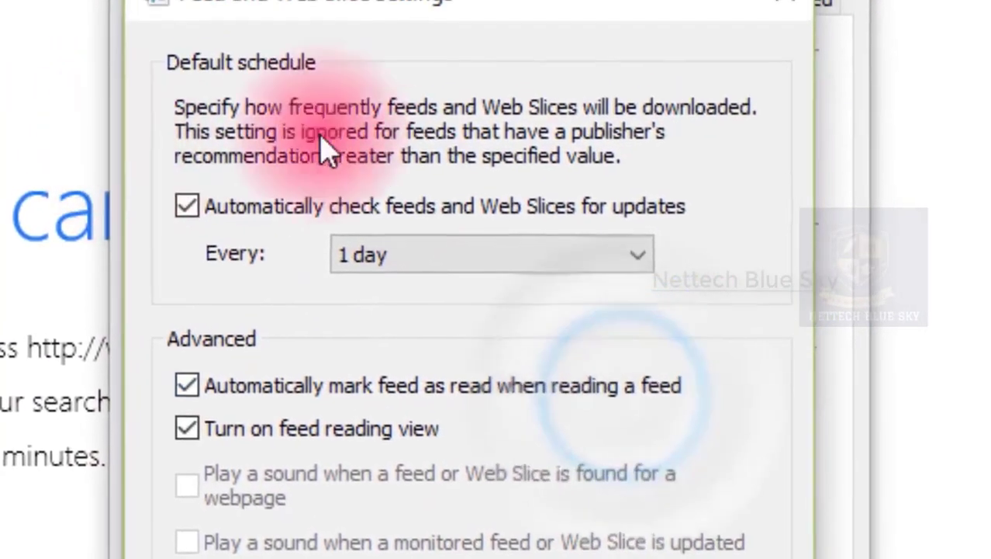
{"action": "key", "text": "Return"}
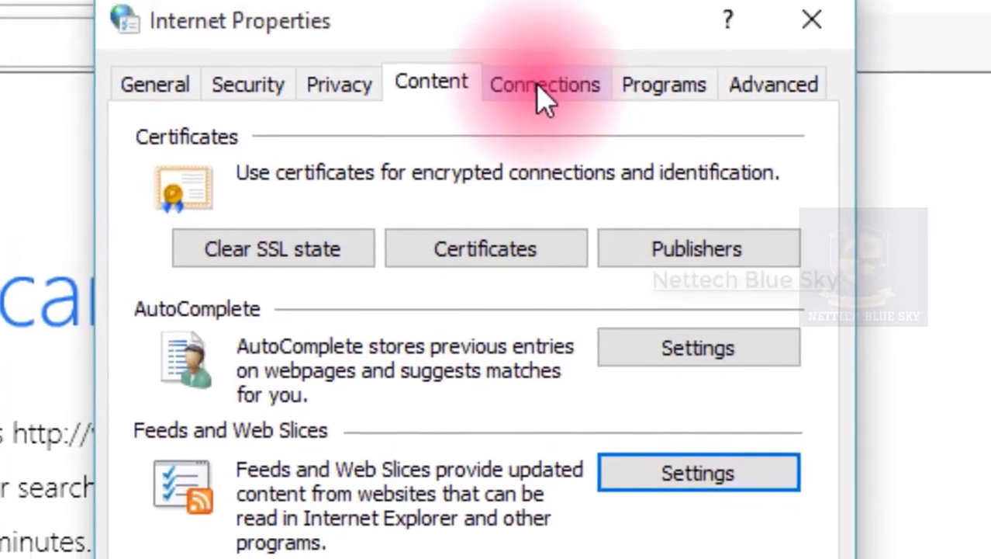
Examine the Connections settings by opening the Internet setup, dial-up and VPN wizards in turn and cancelling each one.
{"action": "left_click", "coordinate": [555, 6]}
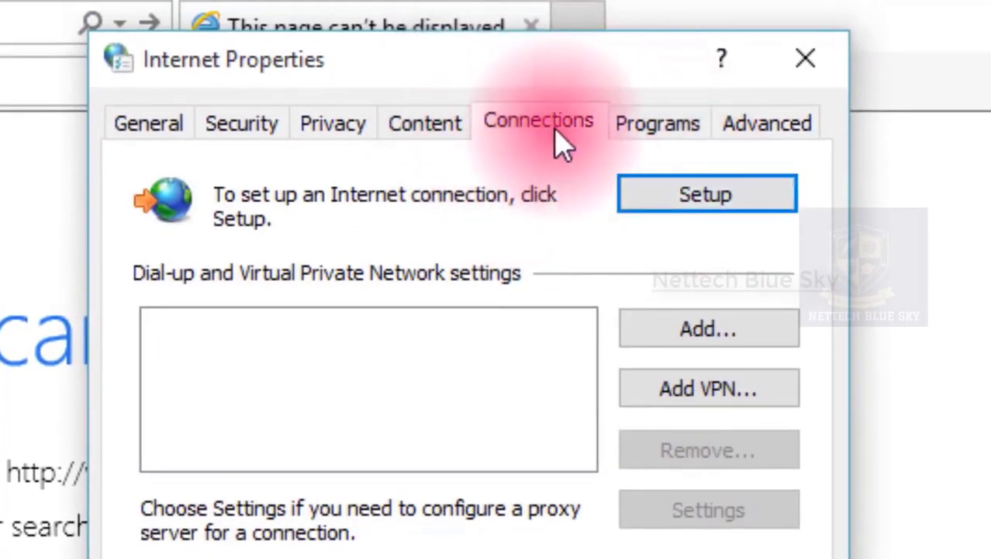
{"action": "left_click", "coordinate": [673, 197]}
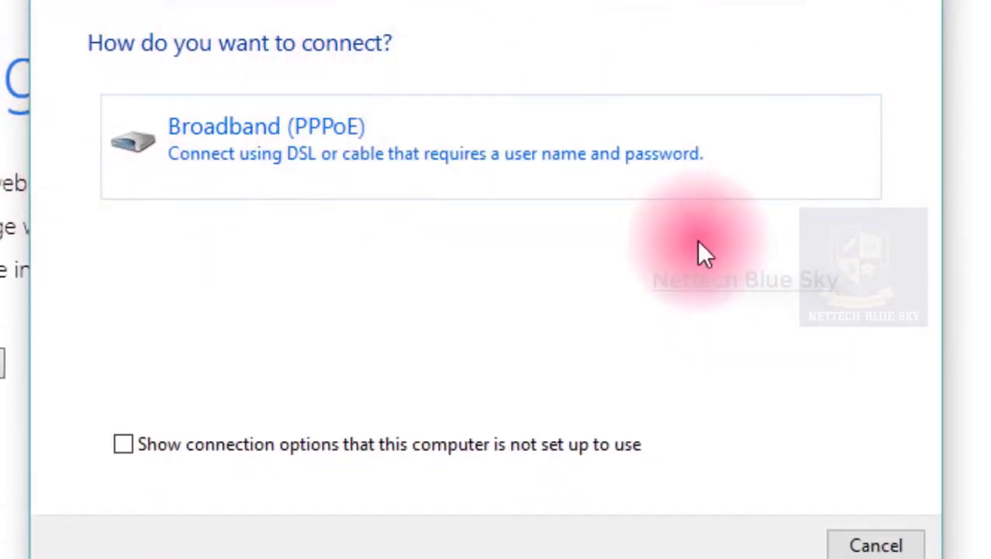
{"action": "left_click", "coordinate": [884, 547]}
{"action": "left_click", "coordinate": [786, 137]}
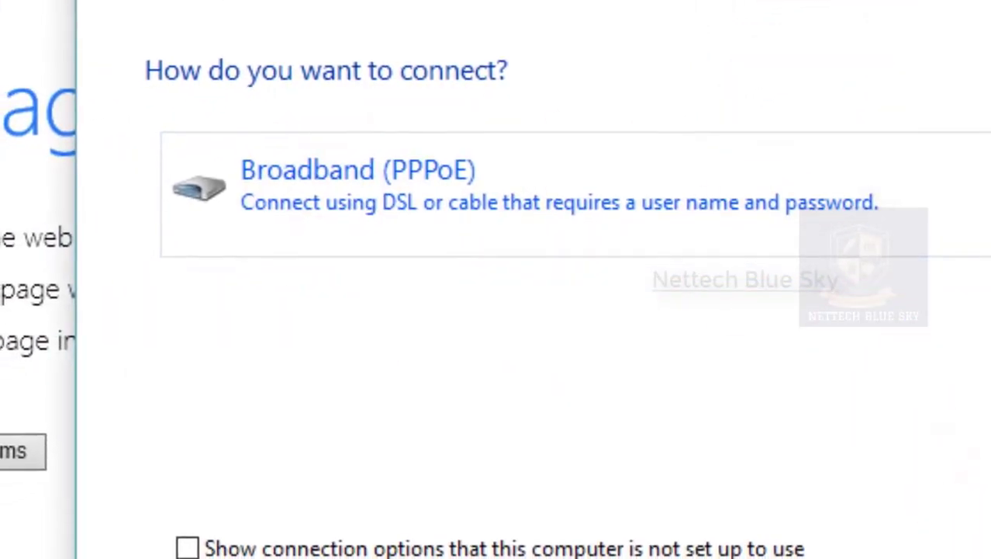
{"action": "key", "text": "Escape"}
{"action": "left_click", "coordinate": [800, 164]}
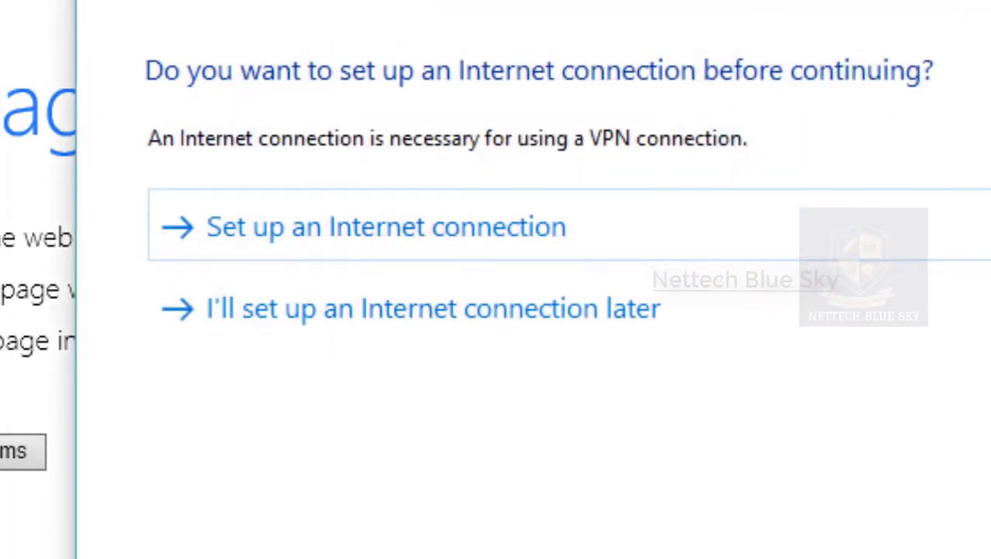
{"action": "key", "text": "Escape"}
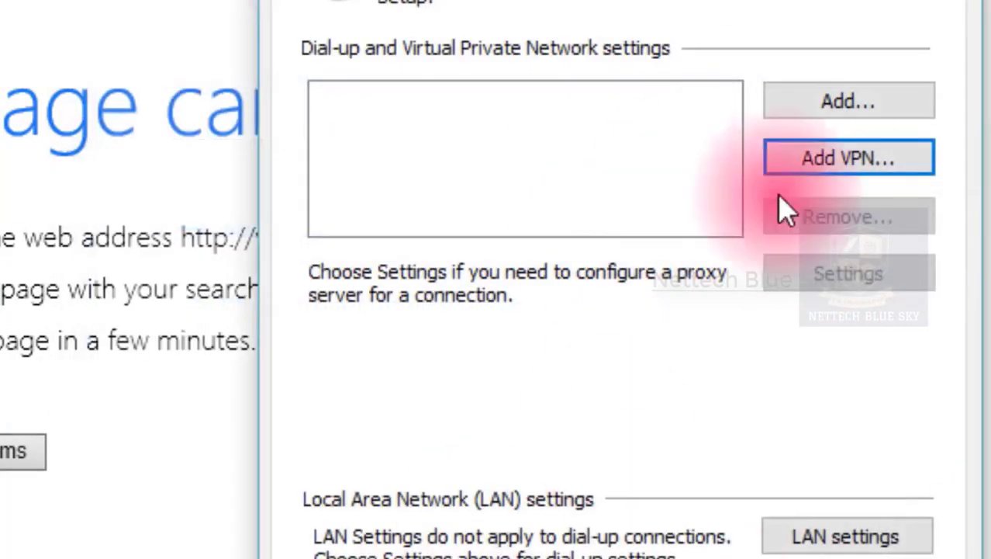
Review the automatic configuration and proxy server options in the LAN settings, and cancel the dialog.
{"action": "left_click", "coordinate": [838, 547]}
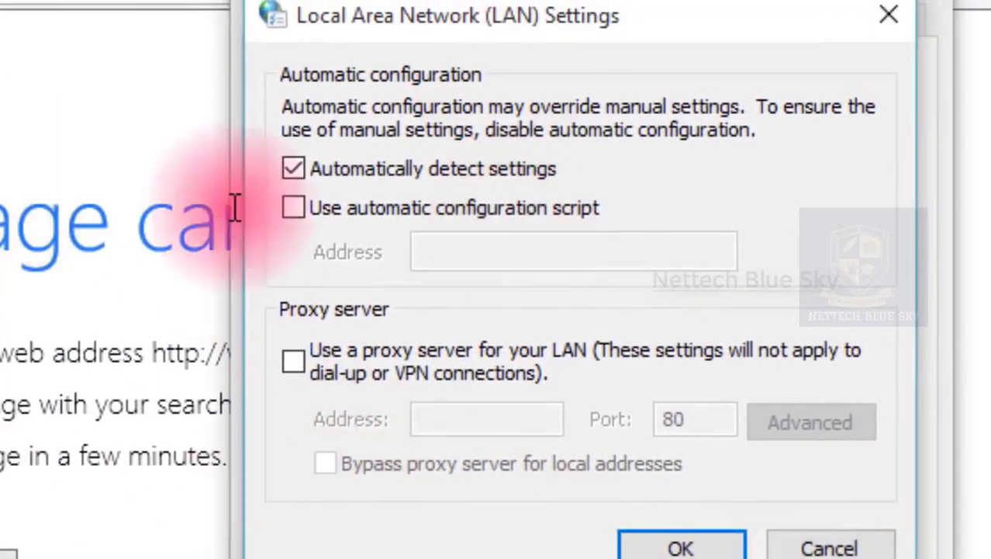
{"action": "left_click", "coordinate": [817, 547]}
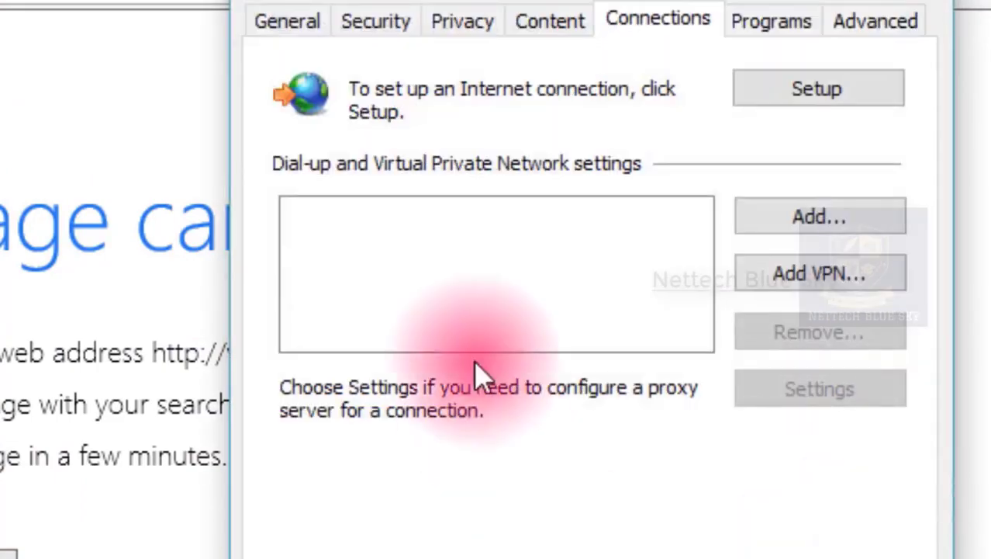
View the Programs settings of Internet Properties, switch to Google Chrome as another browser example, and return to Internet Properties.
{"action": "left_click", "coordinate": [768, 18]}
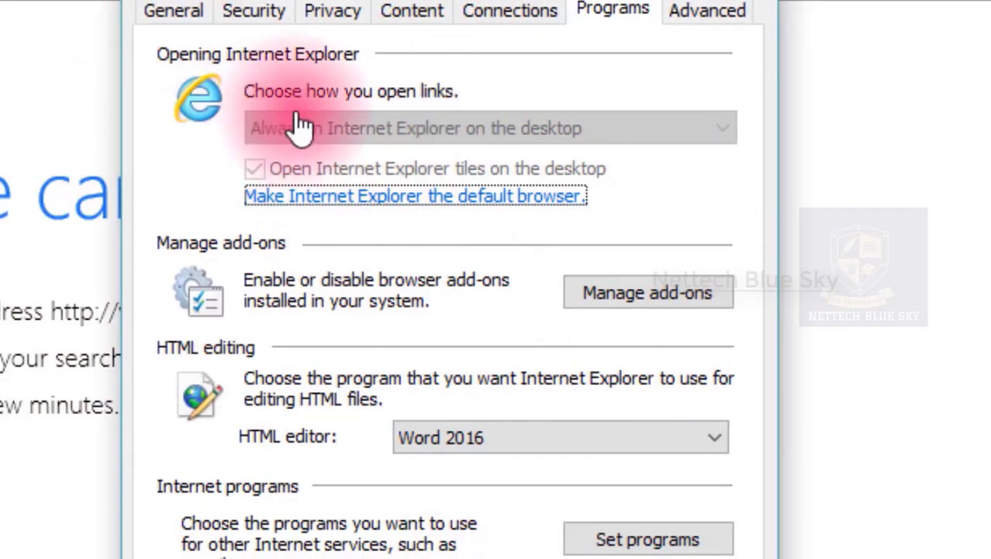
{"action": "key", "text": "Escape"}
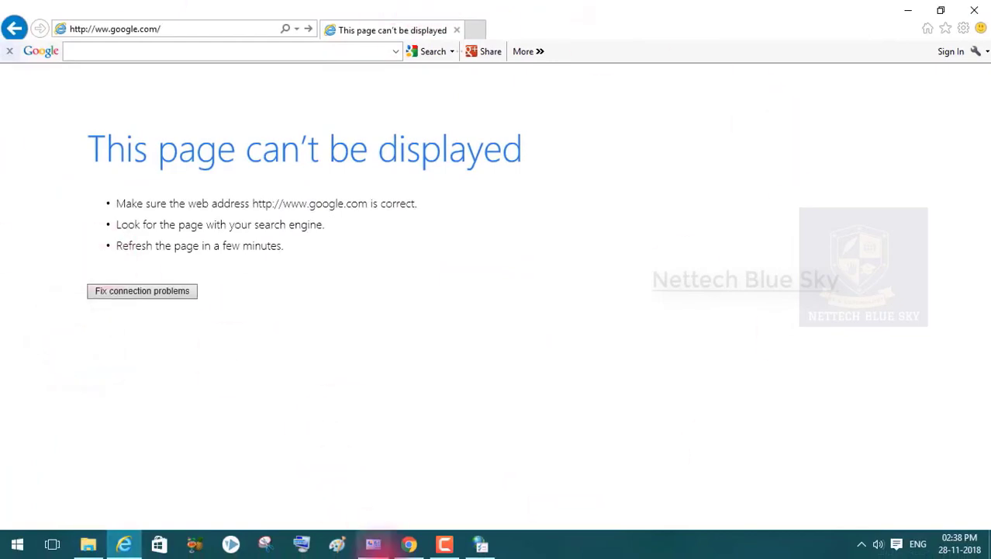
{"action": "left_click", "coordinate": [409, 544]}
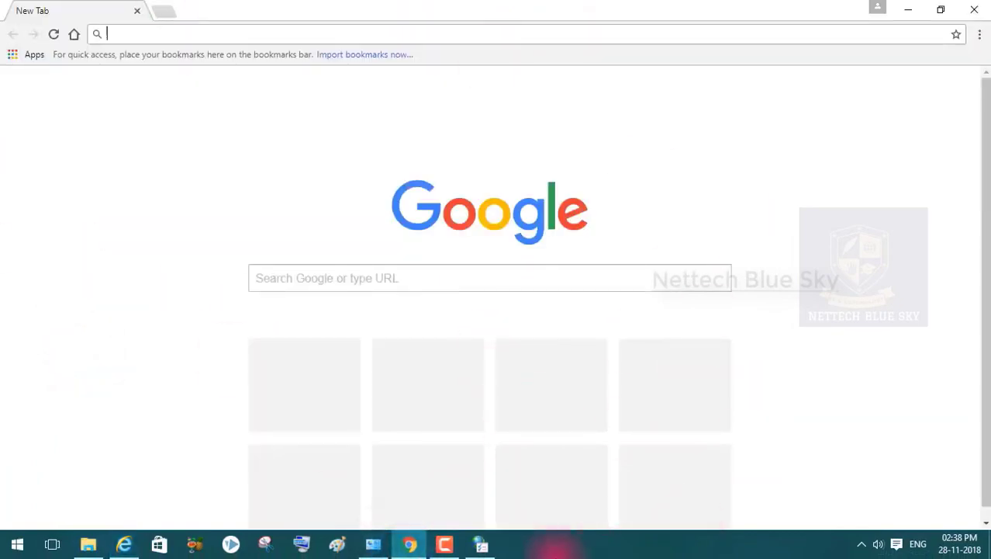
{"action": "left_click", "coordinate": [480, 545]}
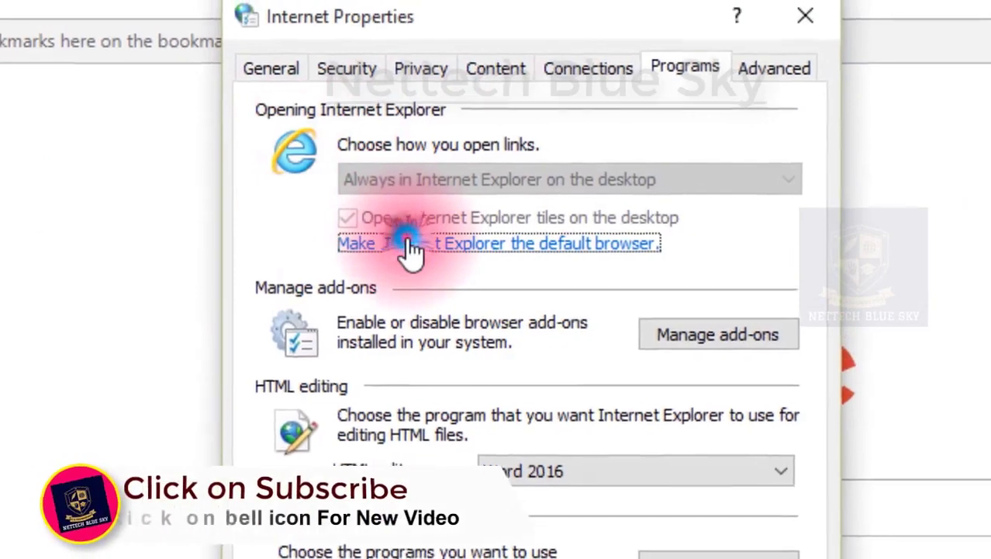
Open Set Default Programs through the option to make Internet Explorer the default browser, select Google Chrome, and look through the program list.
{"action": "left_click", "coordinate": [410, 244]}
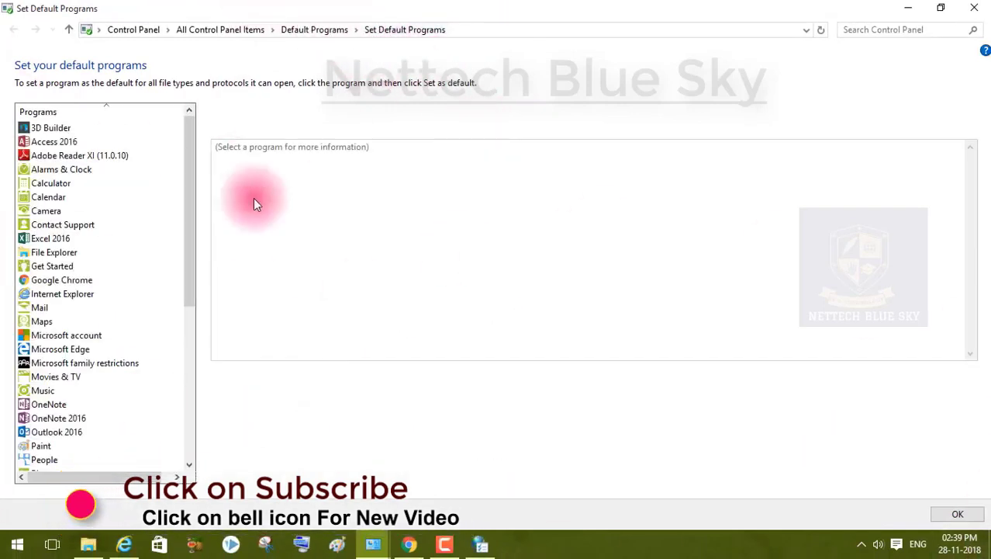
{"action": "left_click", "coordinate": [92, 279]}
{"action": "scroll", "coordinate": [94, 285], "scroll_direction": "down", "scroll_amount": 7}
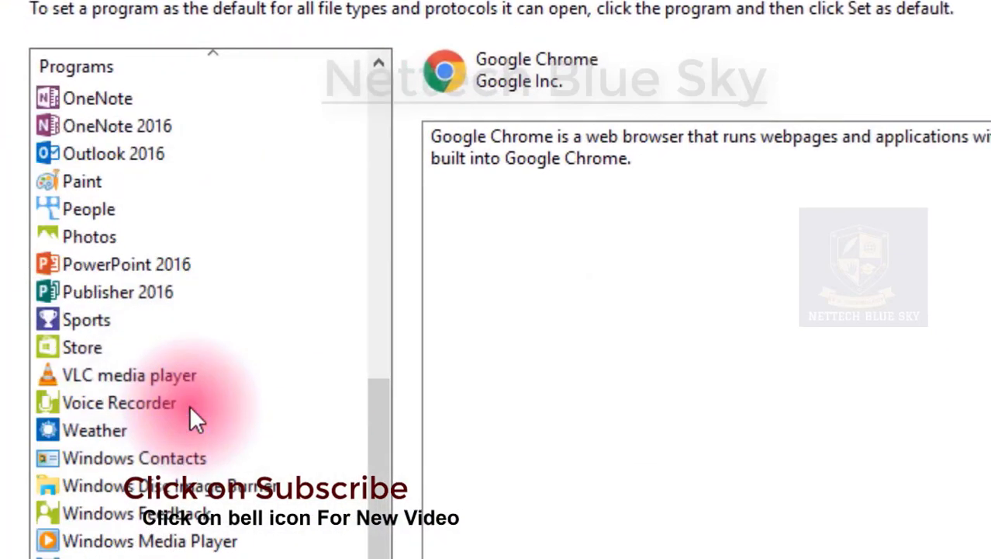
{"action": "scroll", "coordinate": [195, 436], "scroll_direction": "up", "scroll_amount": 7}
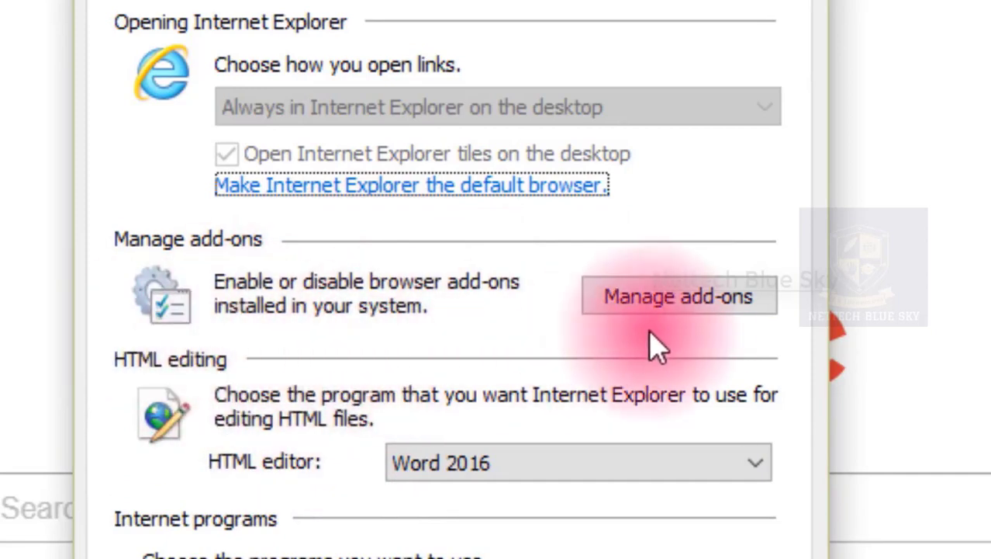
Open the add-on manager from the Programs settings and inspect the Google Toolbar, Google Toolbar Helper, OneNote and VLC add-ons.
{"action": "left_click", "coordinate": [673, 305]}
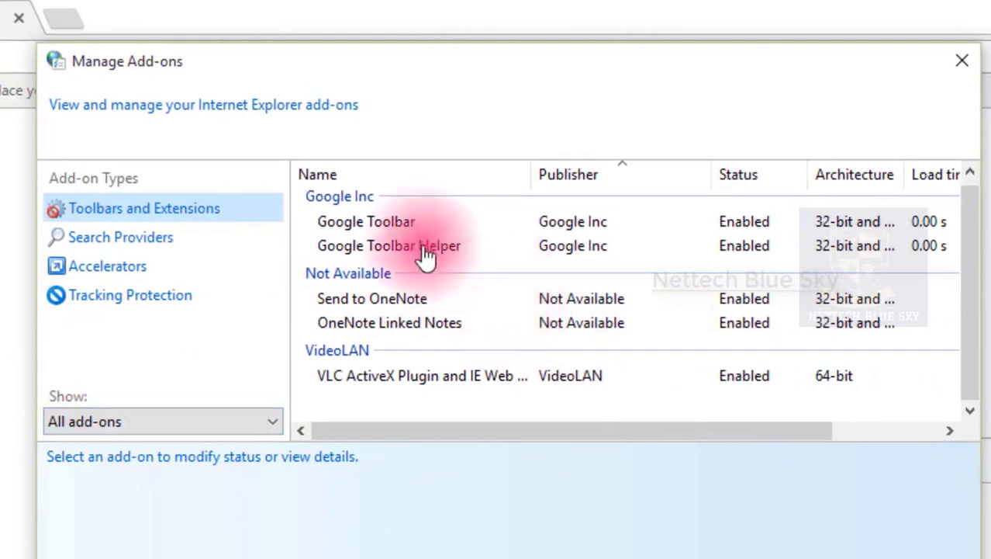
{"action": "left_click", "coordinate": [381, 220]}
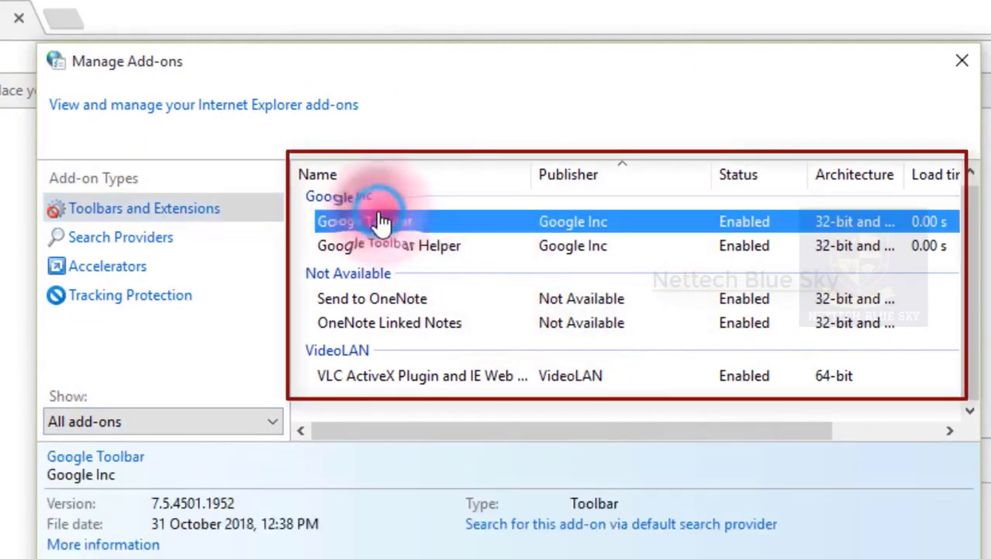
{"action": "left_click", "coordinate": [392, 250]}
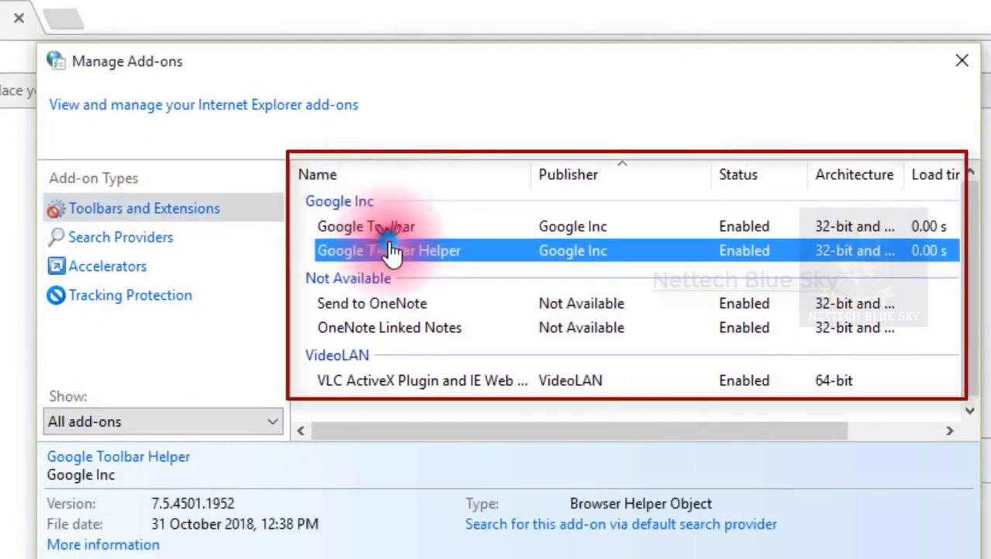
{"action": "left_click", "coordinate": [508, 308]}
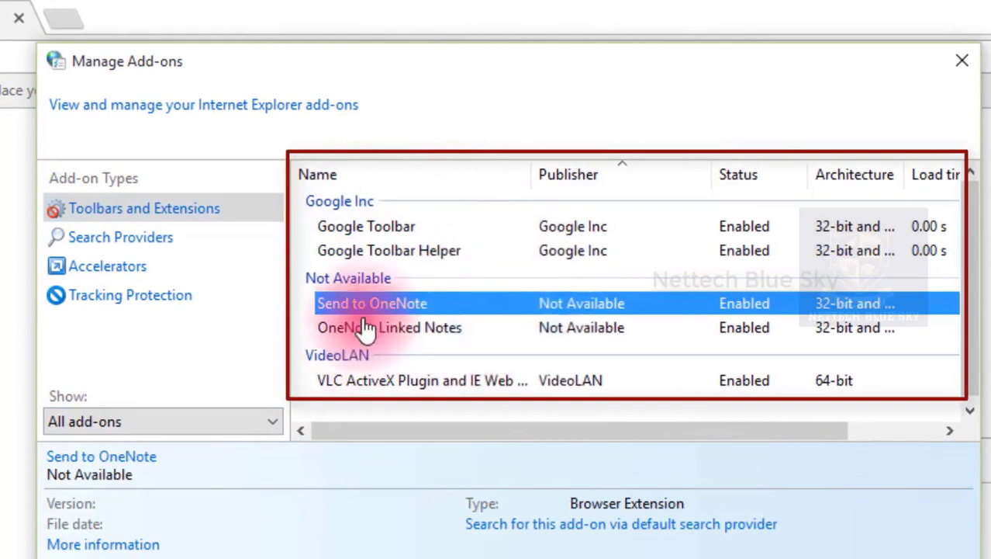
{"action": "left_click", "coordinate": [417, 330]}
{"action": "left_click", "coordinate": [414, 308]}
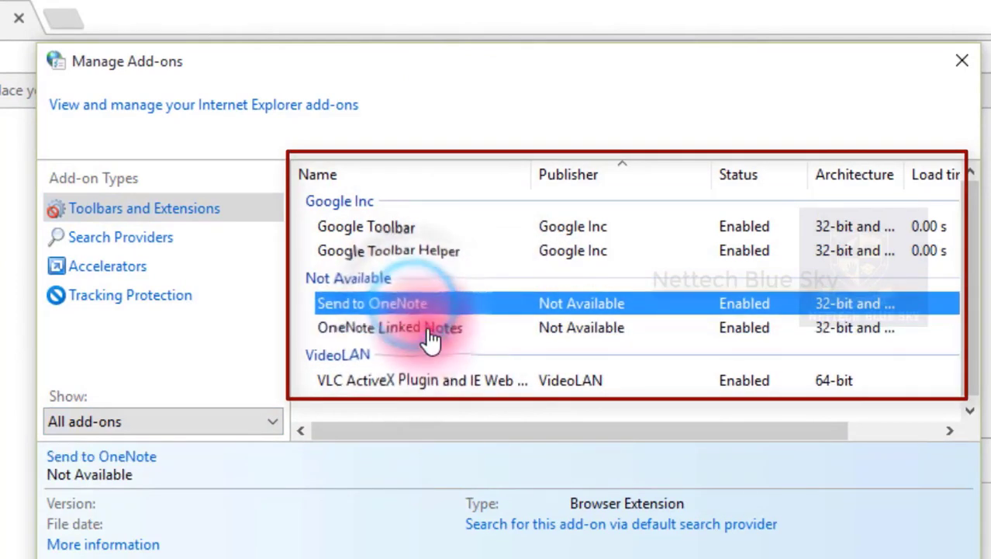
{"action": "left_click", "coordinate": [428, 330]}
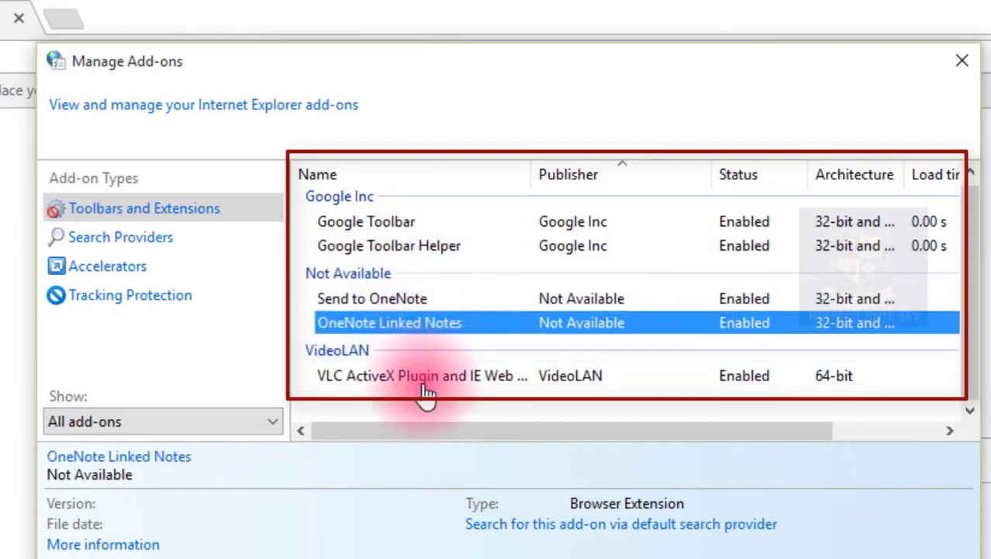
{"action": "left_click", "coordinate": [425, 386]}
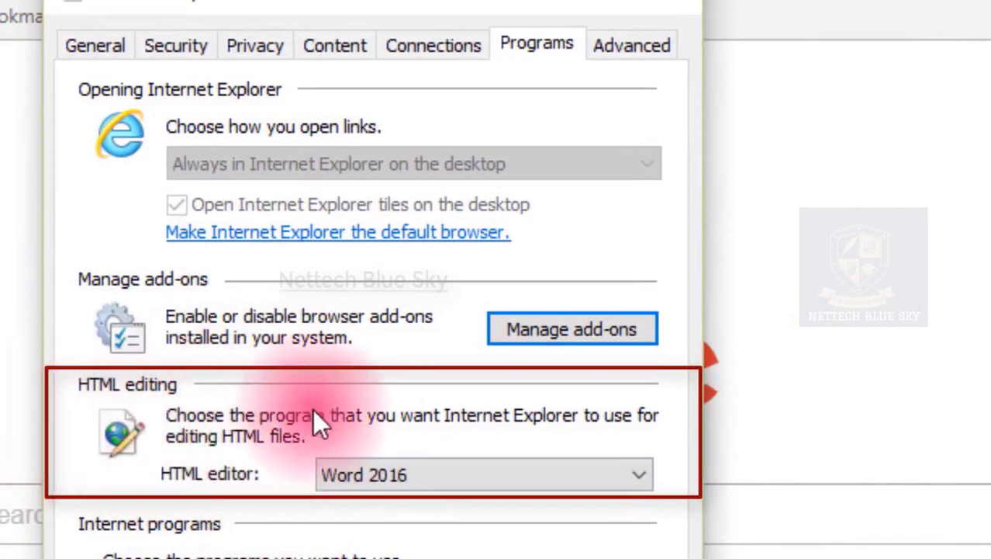
View the available HTML editors in the Programs settings and keep Word 2016.
{"action": "left_click", "coordinate": [321, 469]}
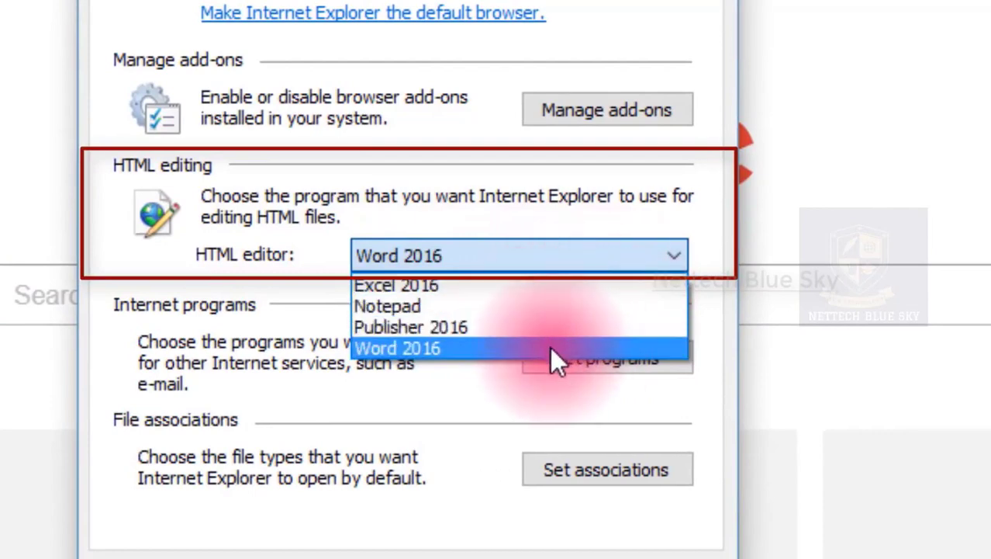
{"action": "left_click", "coordinate": [490, 252]}
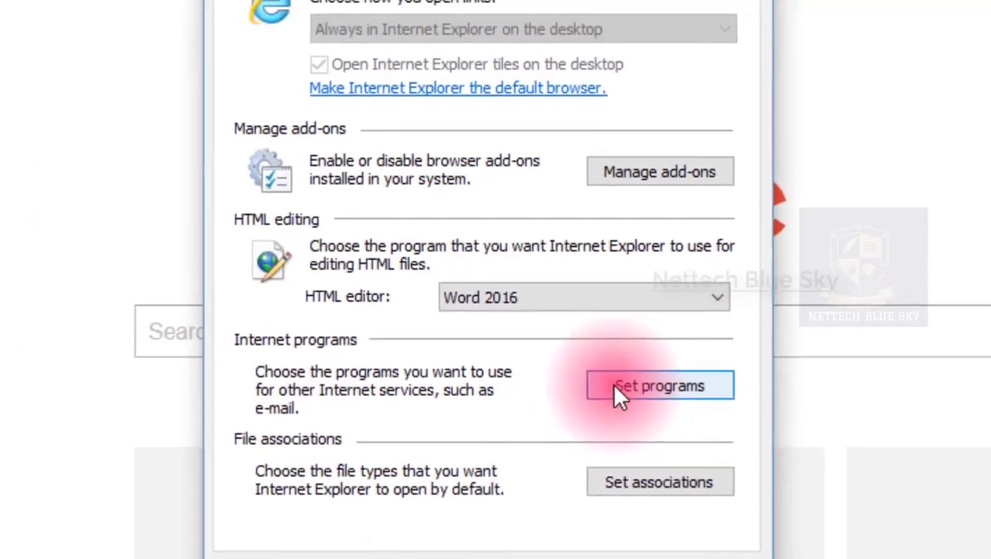
Open the program choices for other Internet services, return, request the file associations, and dismiss the notice about default apps.
{"action": "left_click", "coordinate": [607, 358]}
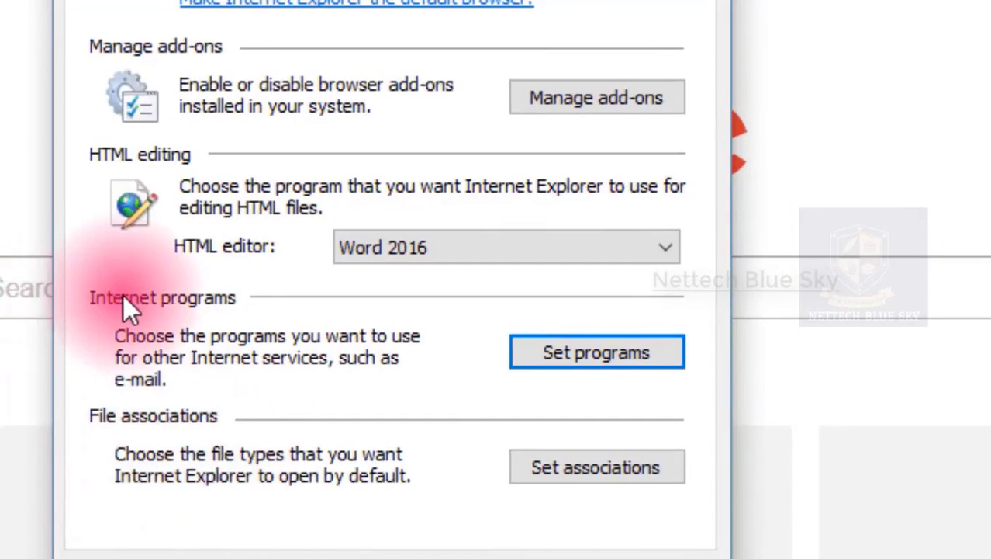
{"action": "key", "text": "Tab"}
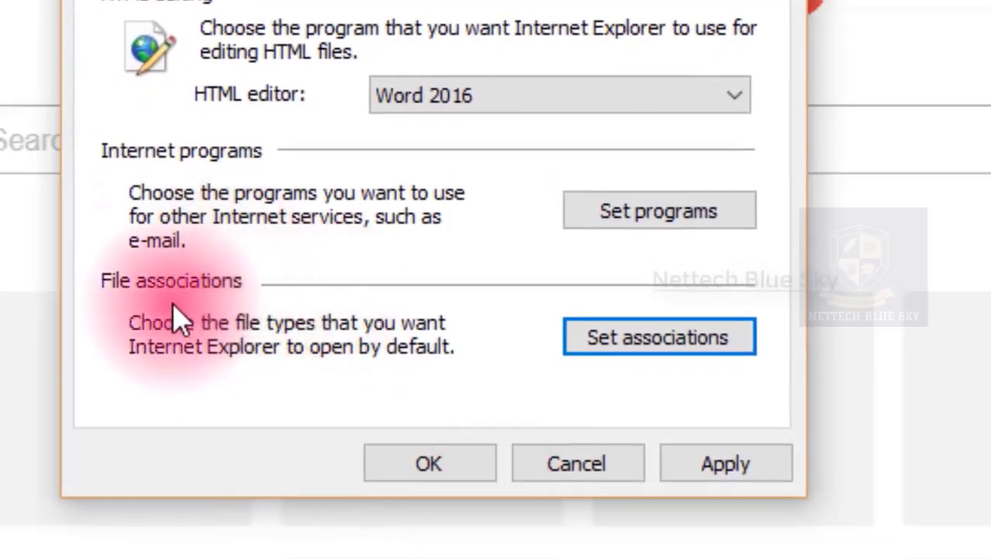
{"action": "left_click", "coordinate": [661, 337]}
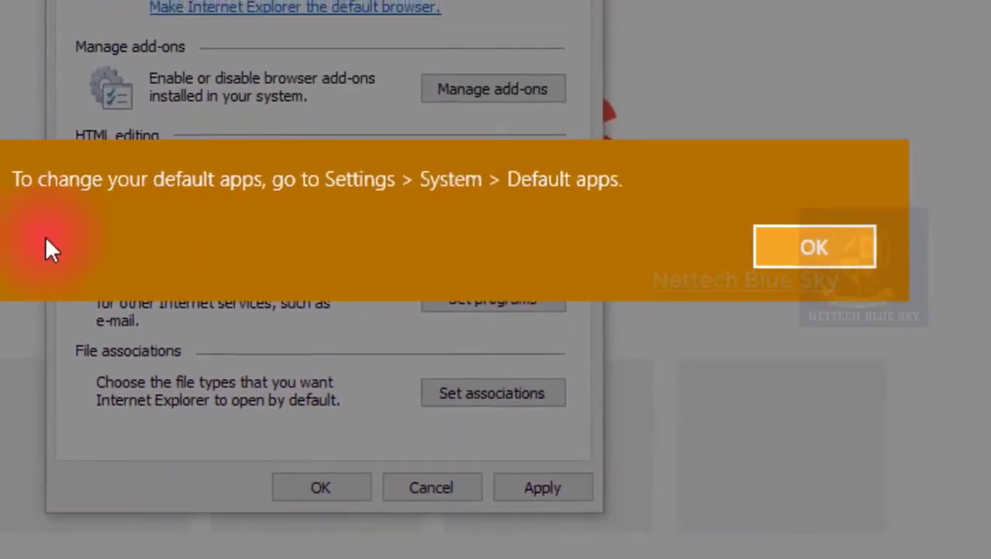
{"action": "left_click", "coordinate": [768, 246]}
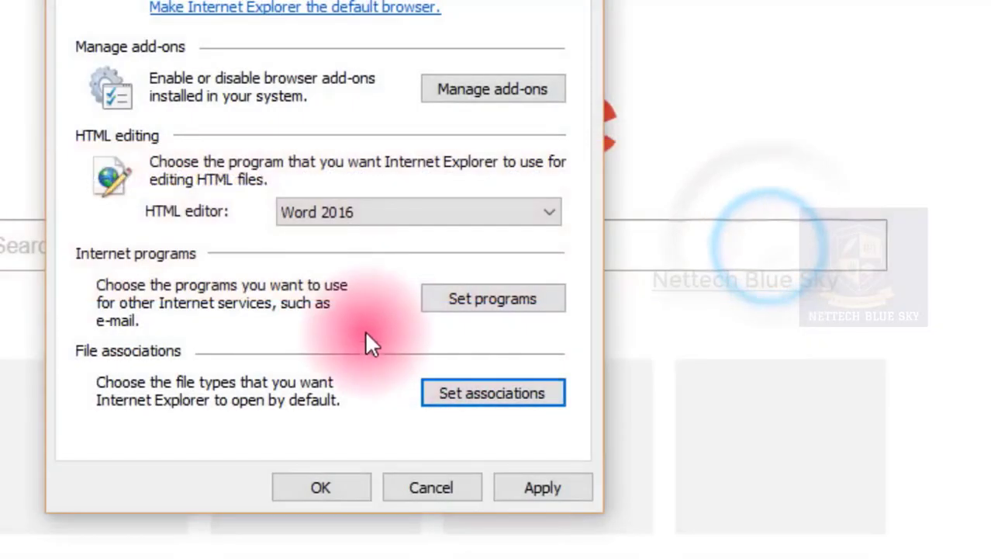
Open the default apps page in the System section of Windows Settings and review the defaults from Calendar to Web browser.
{"action": "left_click", "coordinate": [22, 542]}
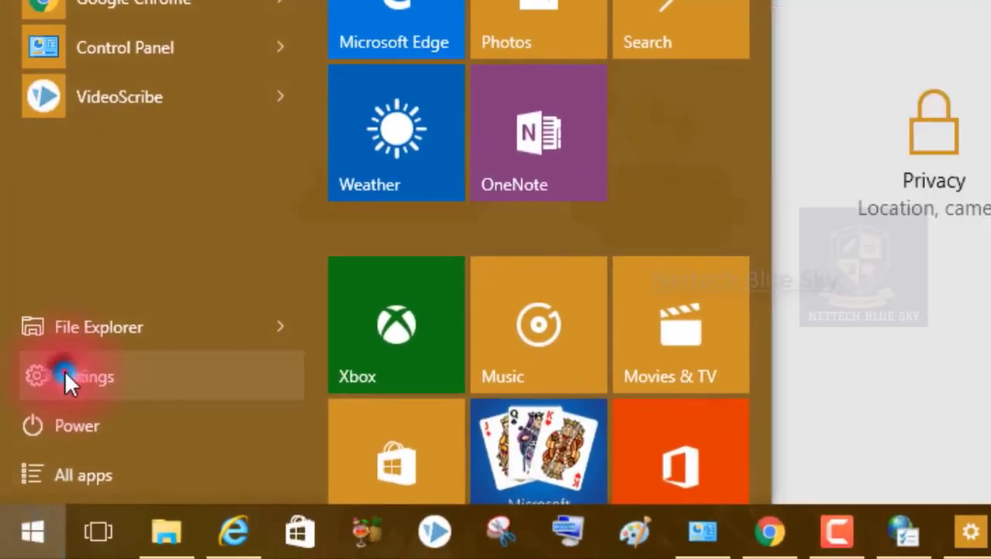
{"action": "left_click", "coordinate": [64, 376]}
{"action": "left_click", "coordinate": [409, 286]}
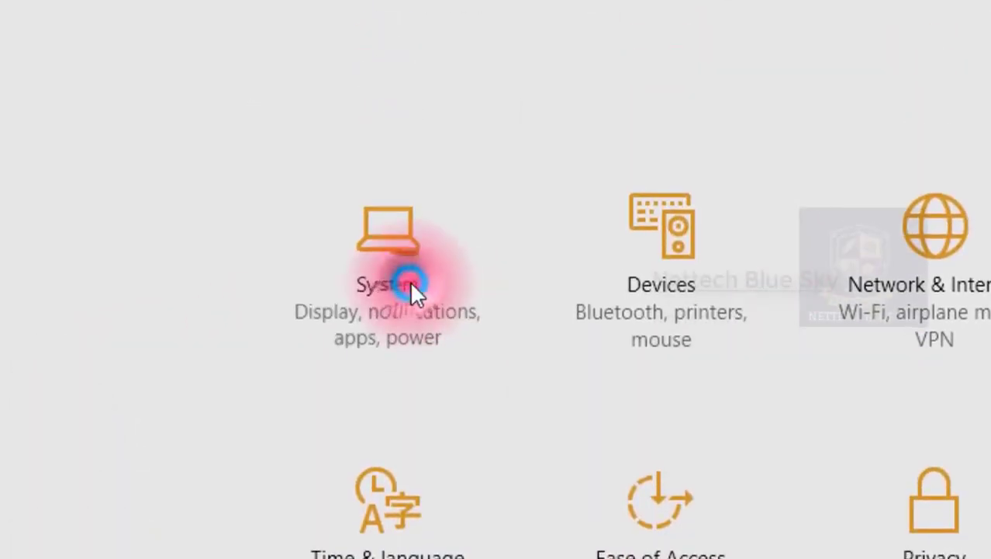
{"action": "left_click", "coordinate": [116, 553]}
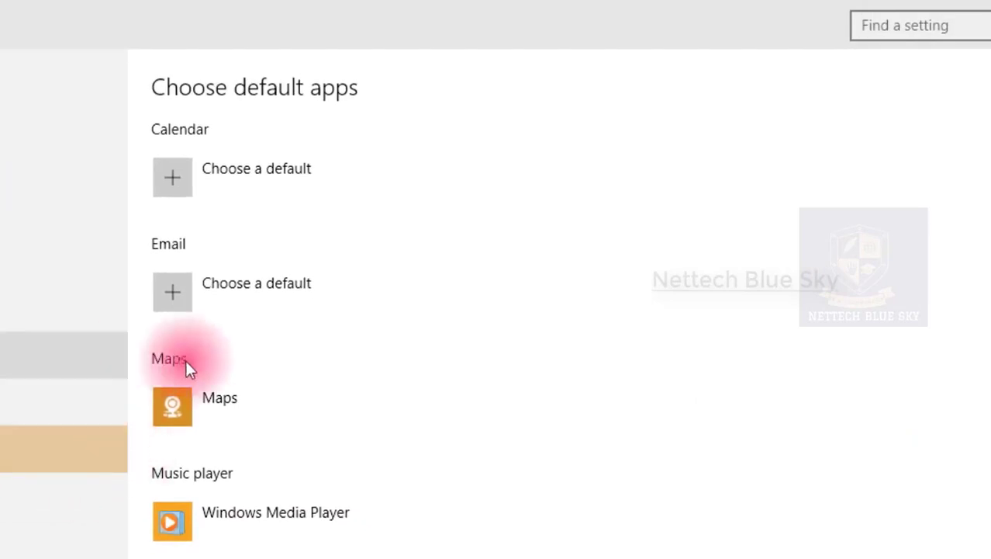
{"action": "scroll", "coordinate": [330, 411], "scroll_direction": "down", "scroll_amount": 5}
{"action": "scroll", "coordinate": [330, 435], "scroll_direction": "up", "scroll_amount": 5}
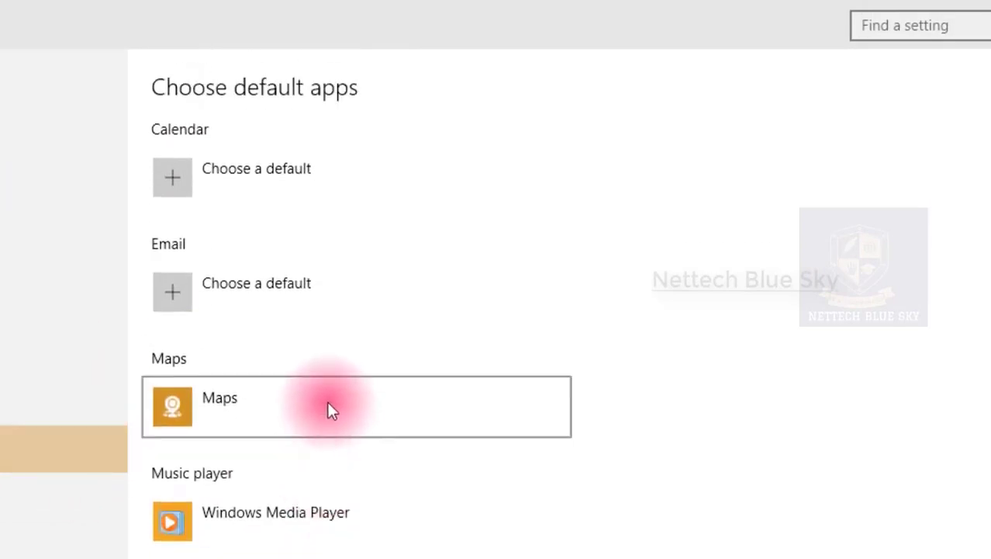
{"action": "scroll", "coordinate": [328, 404], "scroll_direction": "down", "scroll_amount": 5}
{"action": "scroll", "coordinate": [243, 97], "scroll_direction": "down", "scroll_amount": 1}
{"action": "scroll", "coordinate": [235, 99], "scroll_direction": "up", "scroll_amount": 5}
{"action": "scroll", "coordinate": [235, 99], "scroll_direction": "down", "scroll_amount": 5}
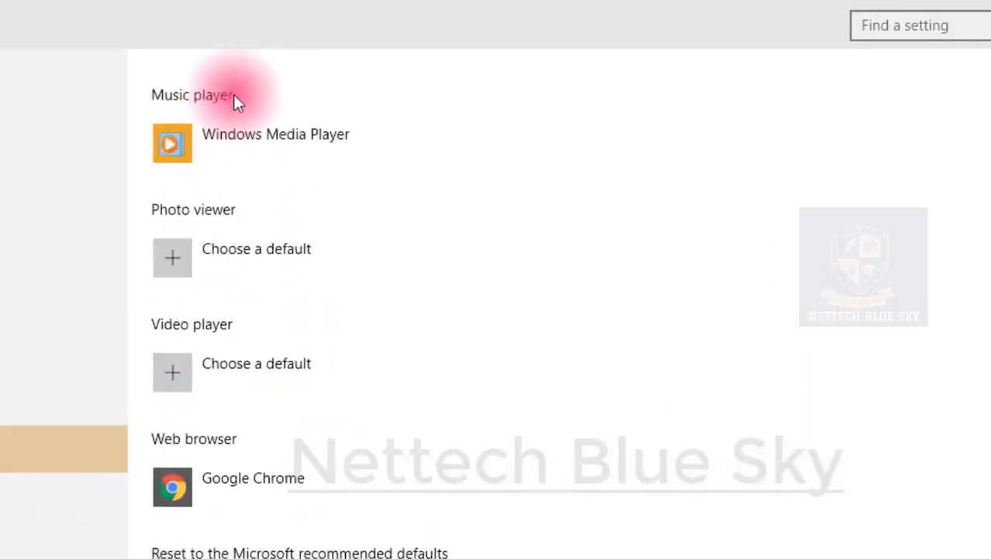
{"action": "scroll", "coordinate": [233, 94], "scroll_direction": "up", "scroll_amount": 5}
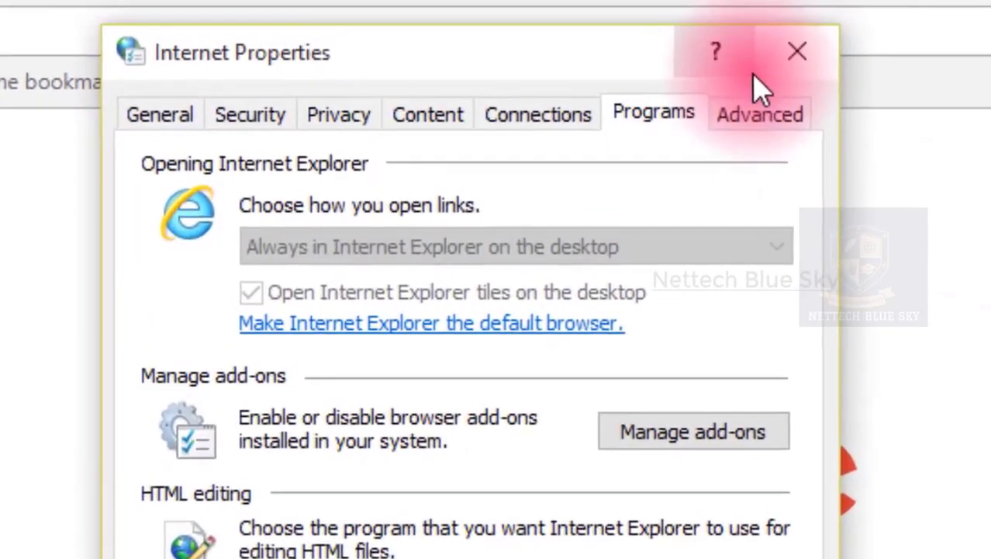
Open the Advanced settings of Internet Properties and skim the options from Accelerated graphics through the International and Multimedia groups.
{"action": "left_click", "coordinate": [760, 114]}
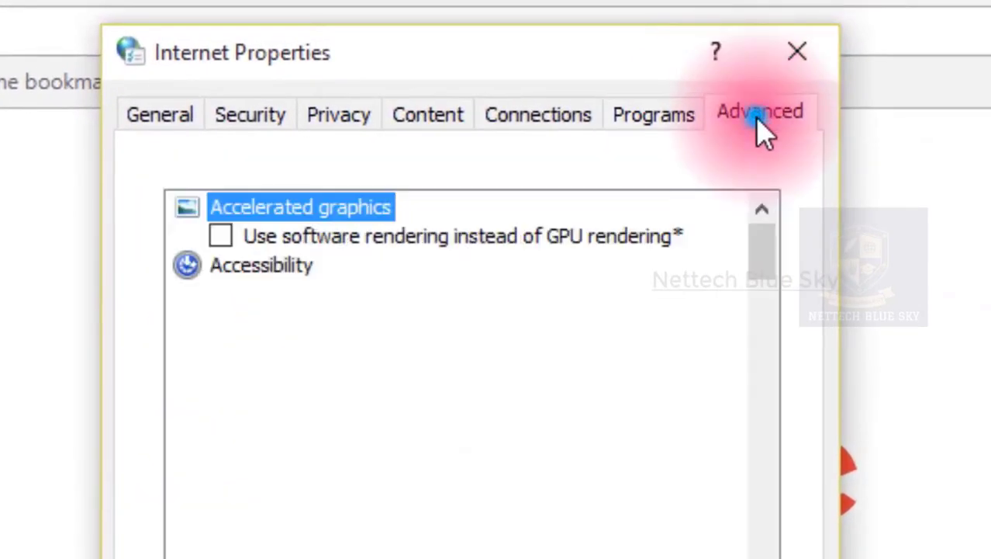
{"action": "scroll", "coordinate": [296, 355], "scroll_direction": "down", "scroll_amount": 20}
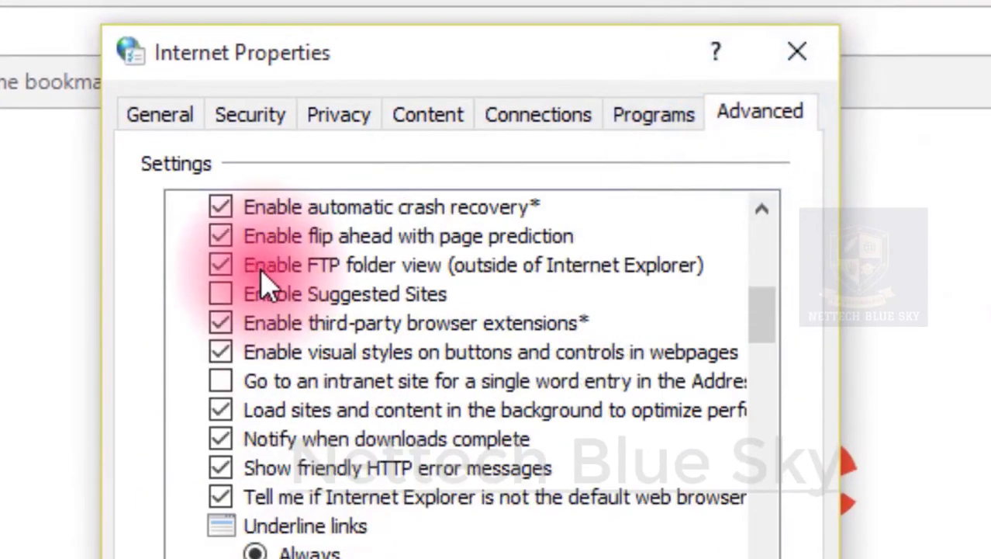
{"action": "scroll", "coordinate": [466, 373], "scroll_direction": "up", "scroll_amount": 20}
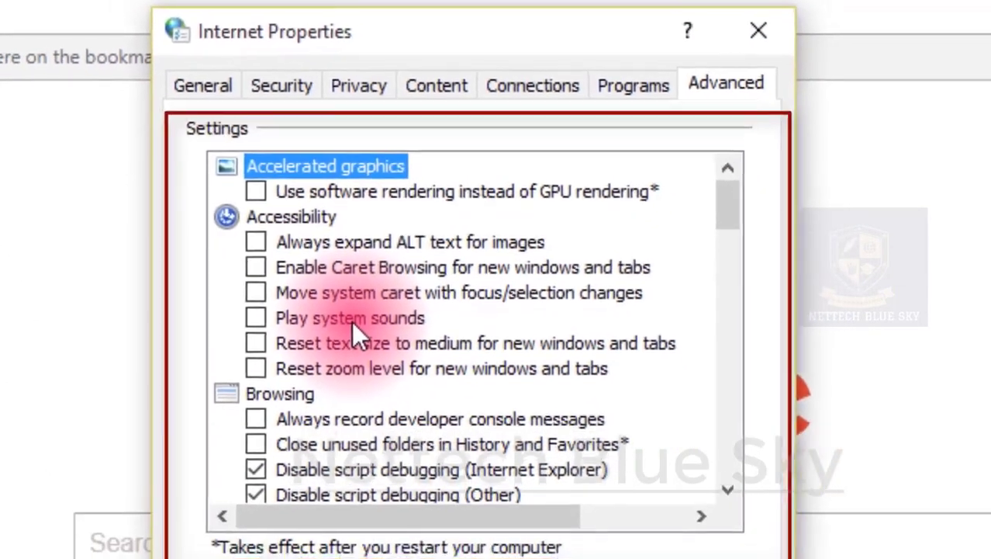
{"action": "scroll", "coordinate": [330, 384], "scroll_direction": "down", "scroll_amount": 5}
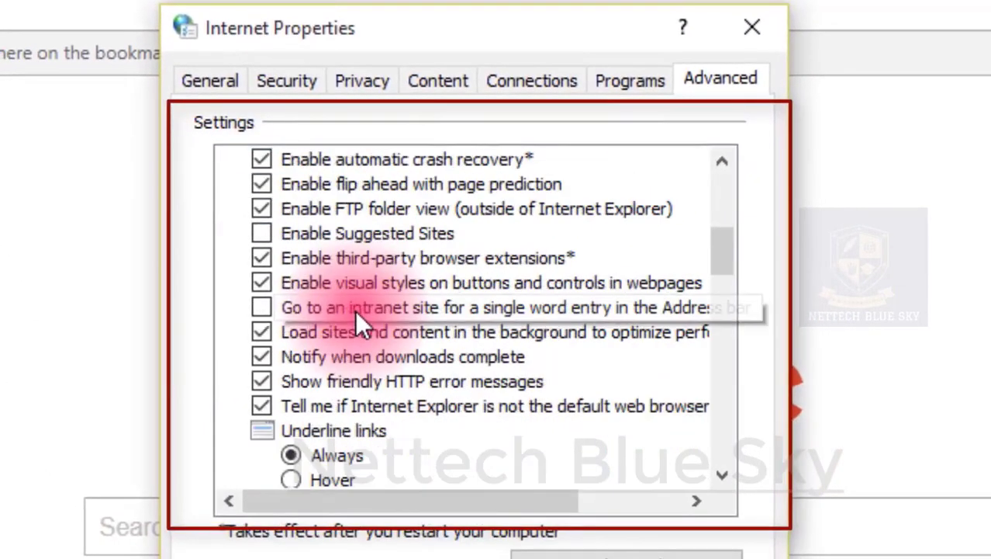
{"action": "scroll", "coordinate": [335, 312], "scroll_direction": "down", "scroll_amount": 8}
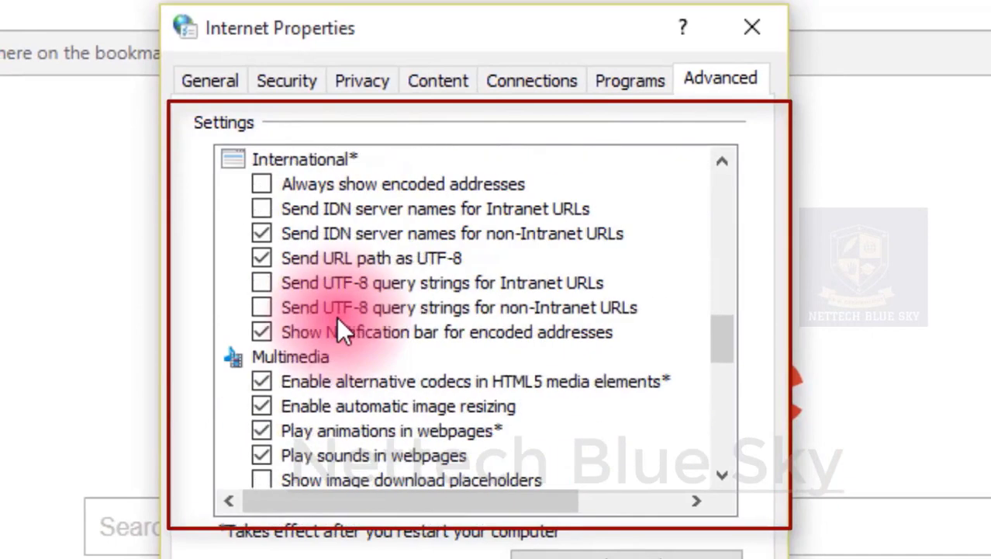
{"action": "scroll", "coordinate": [339, 320], "scroll_direction": "up", "scroll_amount": 3}
{"action": "scroll", "coordinate": [340, 320], "scroll_direction": "up", "scroll_amount": 2}
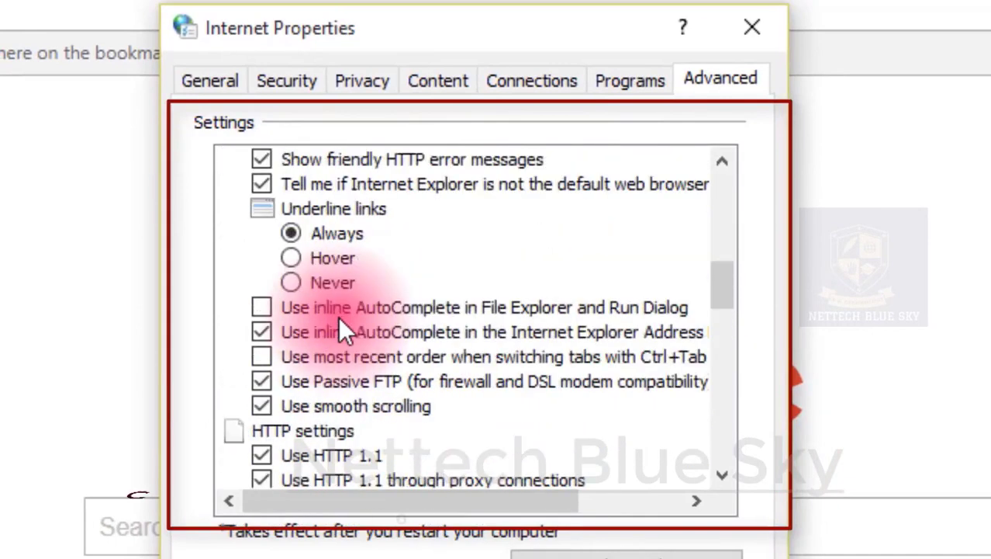
{"action": "scroll", "coordinate": [338, 316], "scroll_direction": "up", "scroll_amount": 3}
{"action": "scroll", "coordinate": [339, 316], "scroll_direction": "up", "scroll_amount": 5}
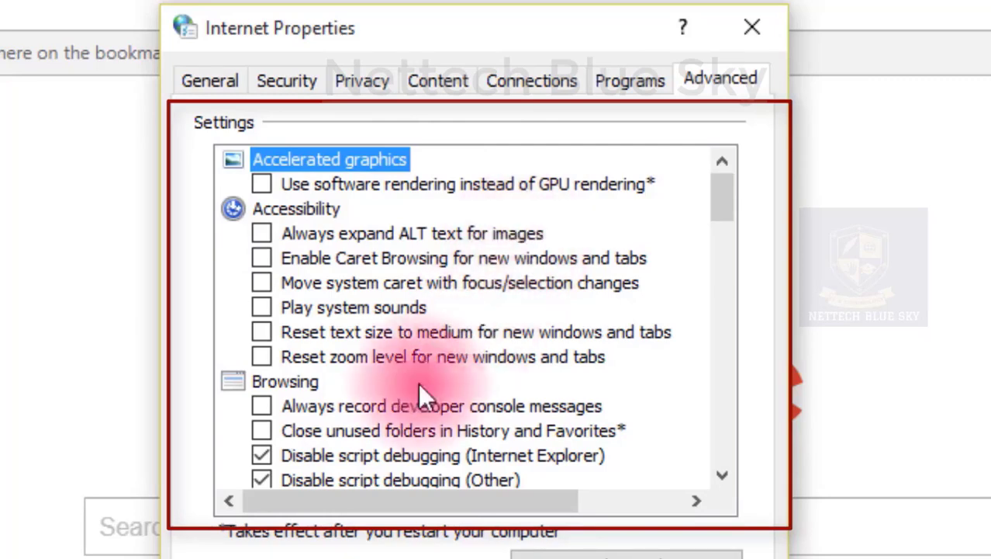
Examine the Browsing options in the Advanced settings, from developer console messages and script debugging to Suggested Sites.
{"action": "scroll", "coordinate": [271, 373], "scroll_direction": "down", "scroll_amount": 2}
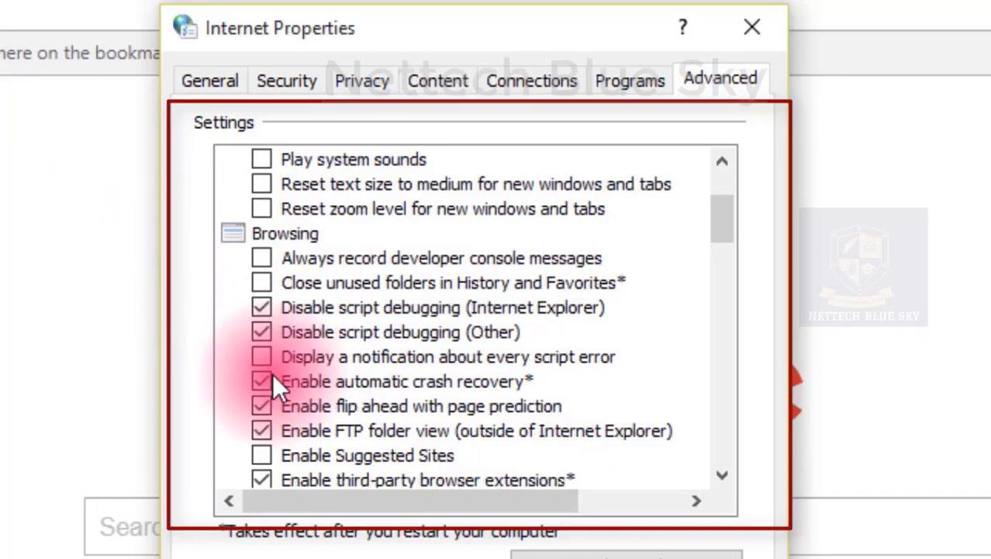
{"action": "scroll", "coordinate": [272, 373], "scroll_direction": "down", "scroll_amount": 5}
{"action": "scroll", "coordinate": [272, 373], "scroll_direction": "up", "scroll_amount": 3}
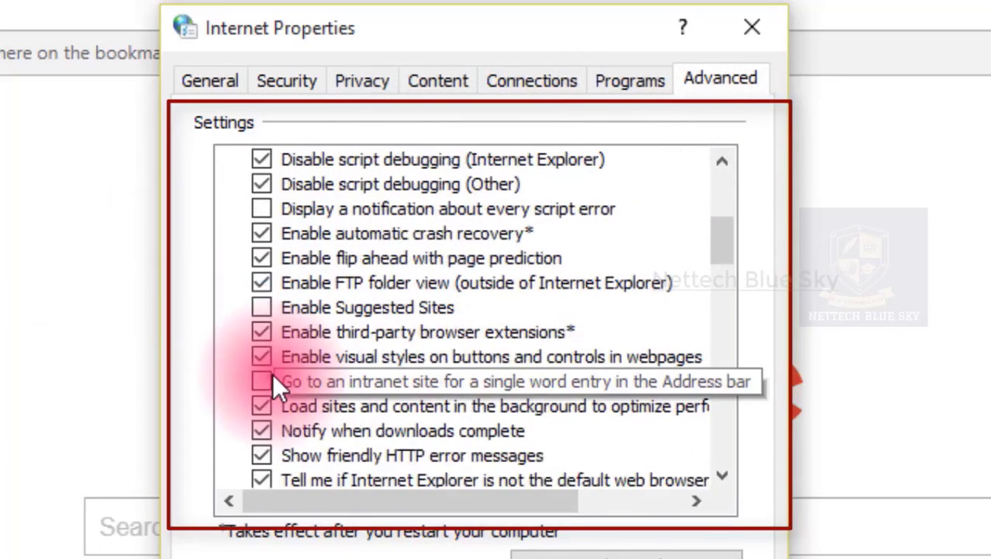
{"action": "scroll", "coordinate": [271, 373], "scroll_direction": "up", "scroll_amount": 1}
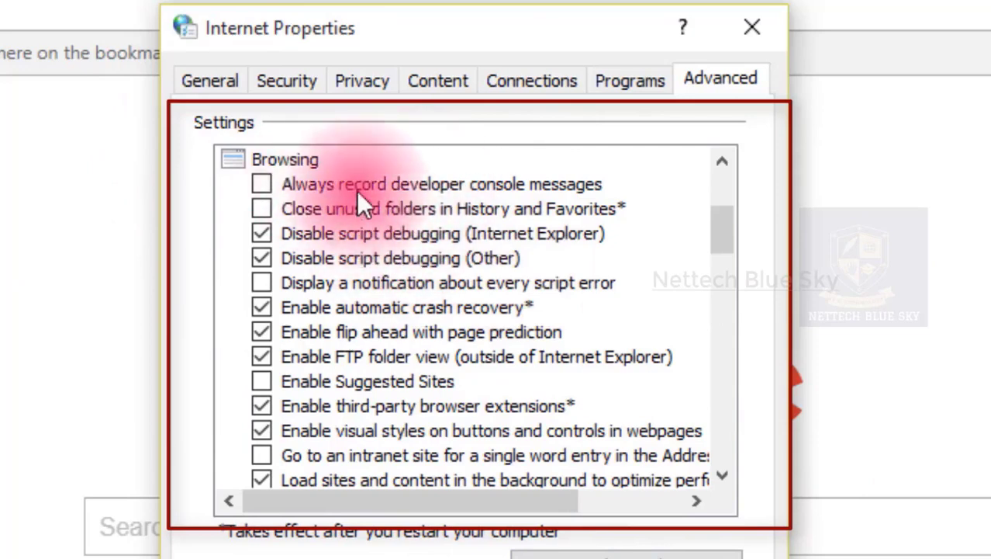
{"action": "scroll", "coordinate": [501, 279], "scroll_direction": "down", "scroll_amount": 2}
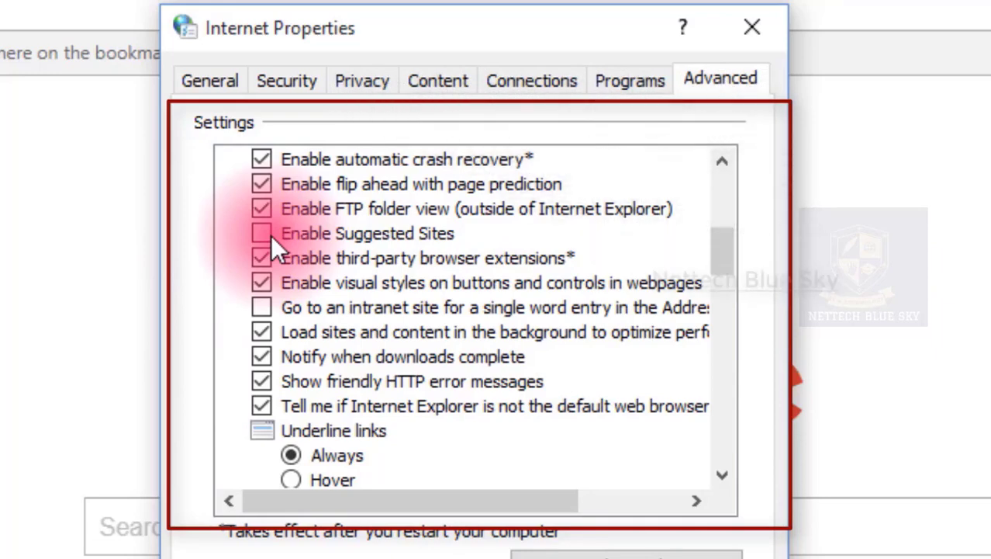
Examine the Security options in the Advanced settings, including active content, certificate revocation checks and the SSL and TLS protocols.
{"action": "scroll", "coordinate": [387, 279], "scroll_direction": "down", "scroll_amount": 12}
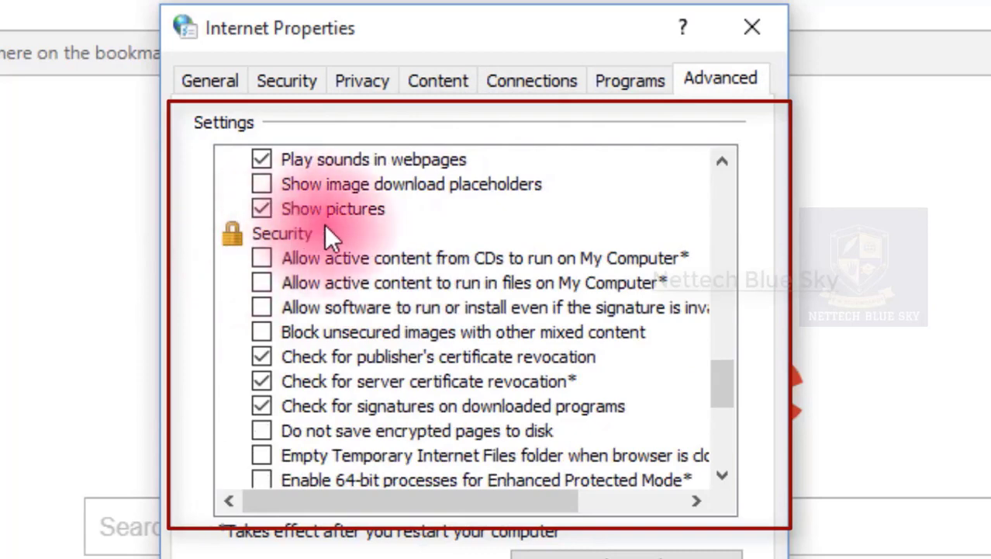
{"action": "scroll", "coordinate": [324, 264], "scroll_direction": "down", "scroll_amount": 5}
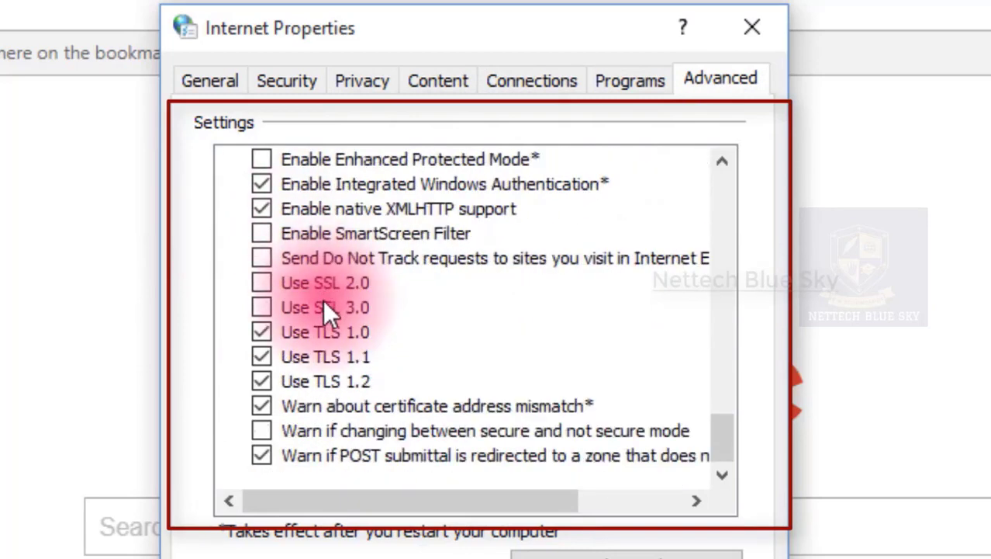
{"action": "scroll", "coordinate": [324, 302], "scroll_direction": "up", "scroll_amount": 4}
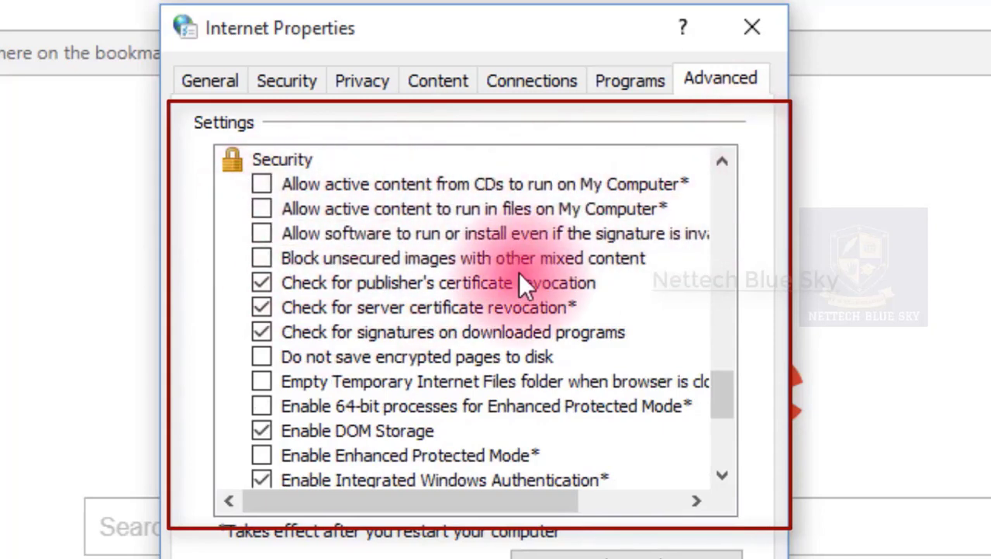
{"action": "scroll", "coordinate": [521, 275], "scroll_direction": "up", "scroll_amount": 4}
{"action": "scroll", "coordinate": [521, 275], "scroll_direction": "down", "scroll_amount": 8}
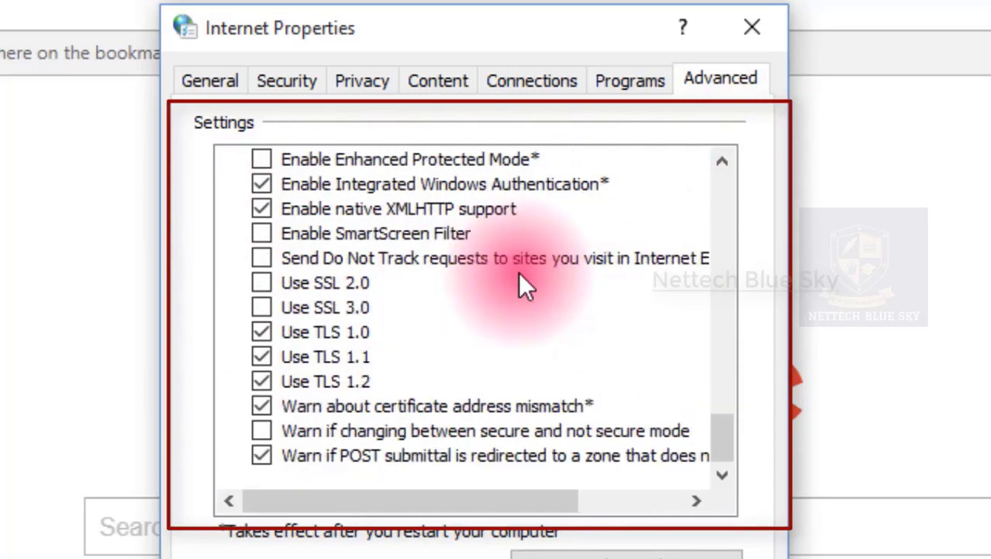
Run through the whole Advanced settings list once more, then inspect the download signature, Enhanced Protected Mode, SmartScreen and TLS options.
{"action": "scroll", "coordinate": [520, 273], "scroll_direction": "up", "scroll_amount": 20}
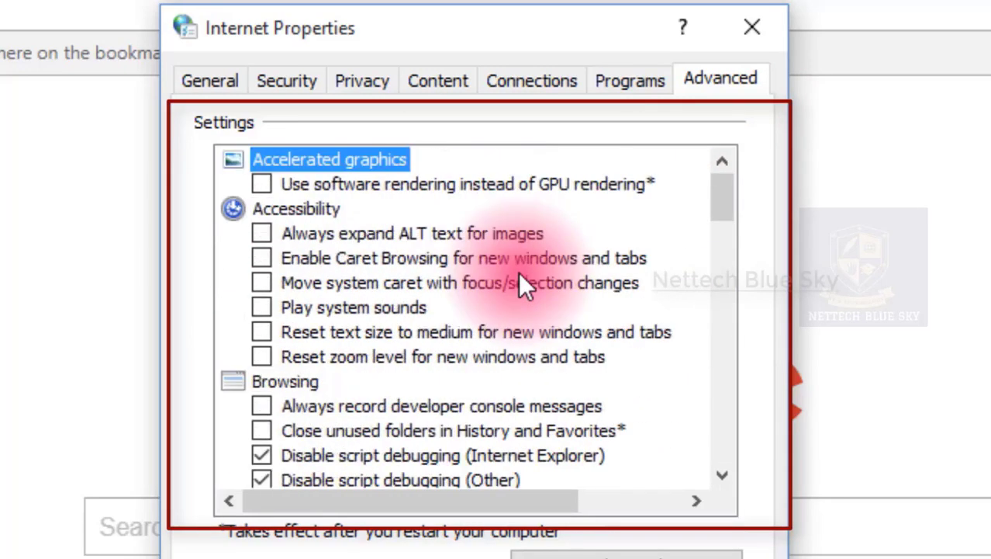
{"action": "scroll", "coordinate": [520, 274], "scroll_direction": "down", "scroll_amount": 15}
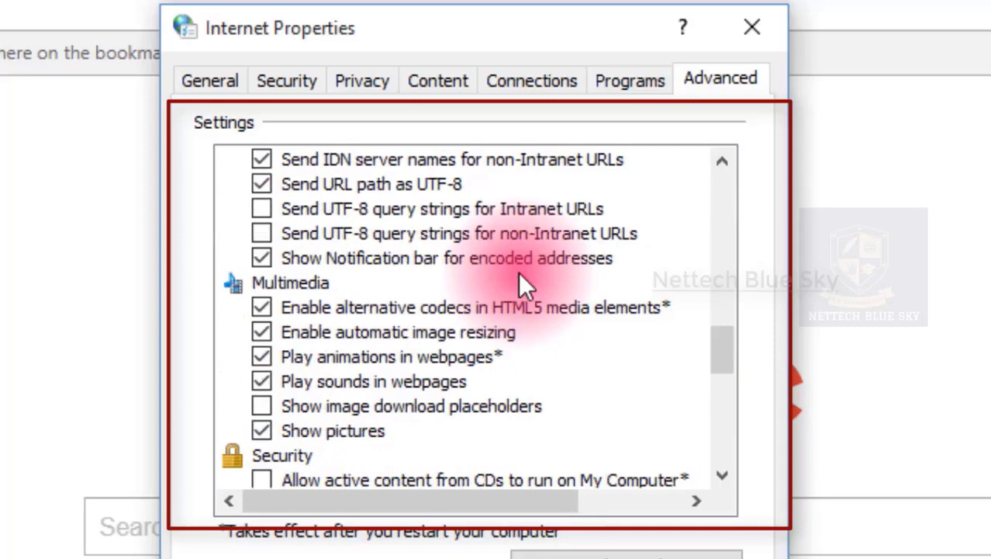
{"action": "scroll", "coordinate": [520, 273], "scroll_direction": "down", "scroll_amount": 8}
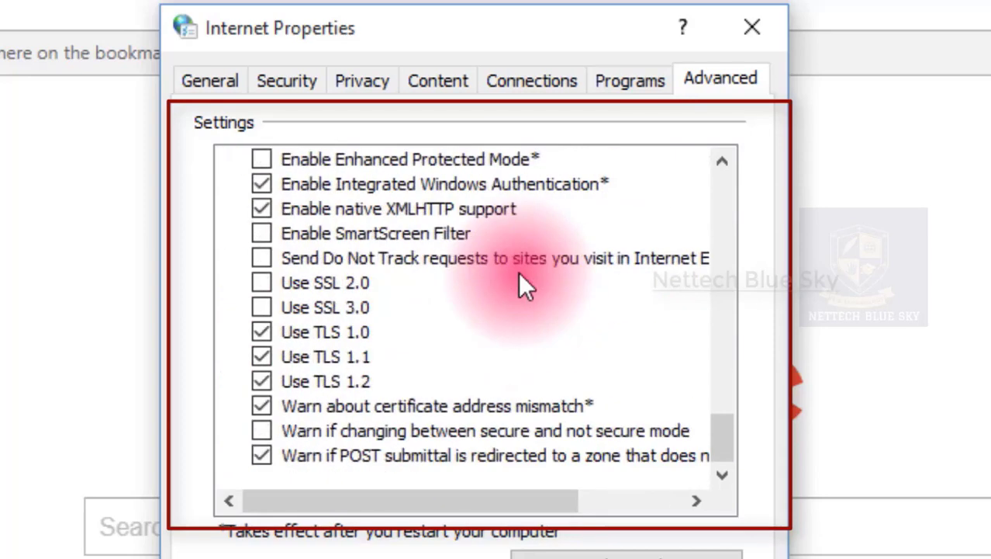
{"action": "scroll", "coordinate": [520, 273], "scroll_direction": "up", "scroll_amount": 3}
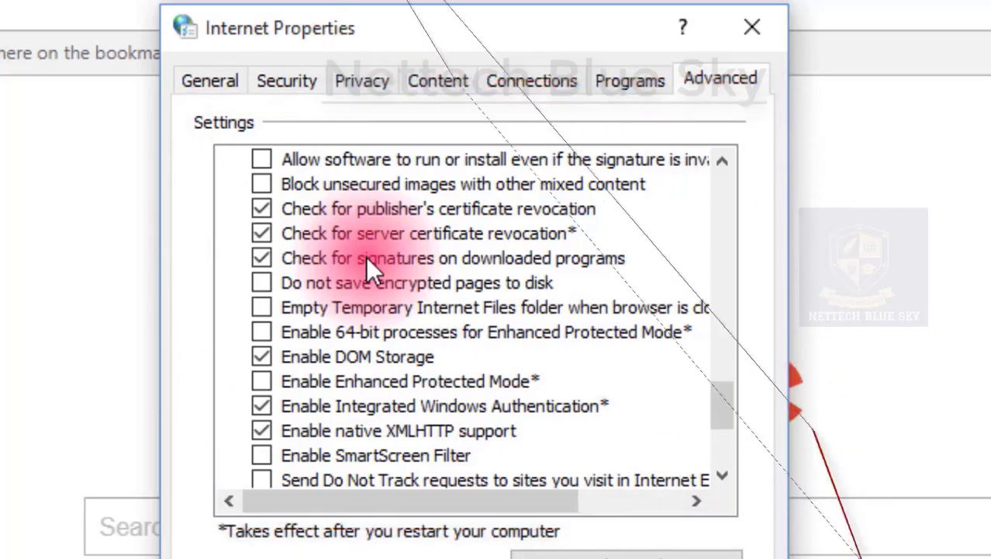
{"action": "scroll", "coordinate": [365, 256], "scroll_direction": "down", "scroll_amount": 1}
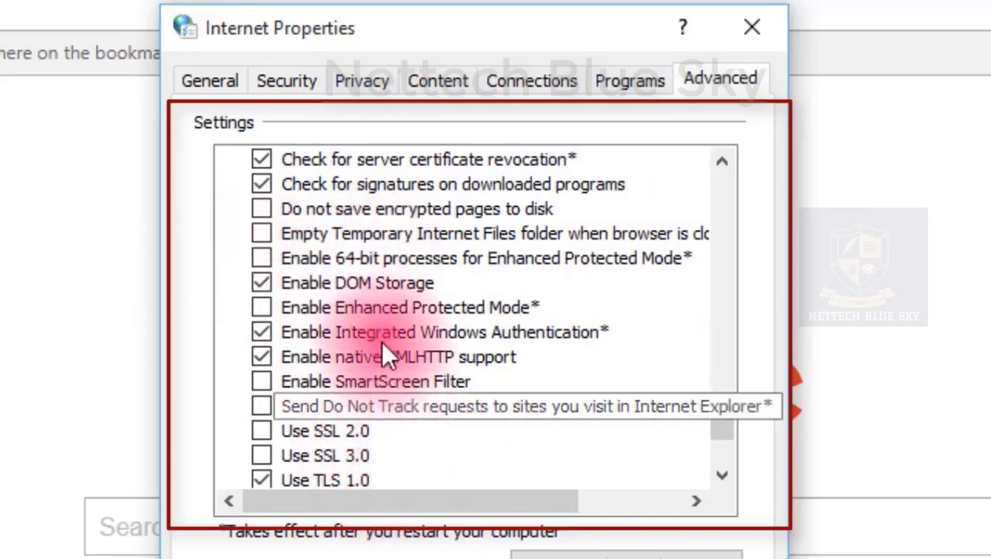
{"action": "scroll", "coordinate": [377, 342], "scroll_direction": "down", "scroll_amount": 2}
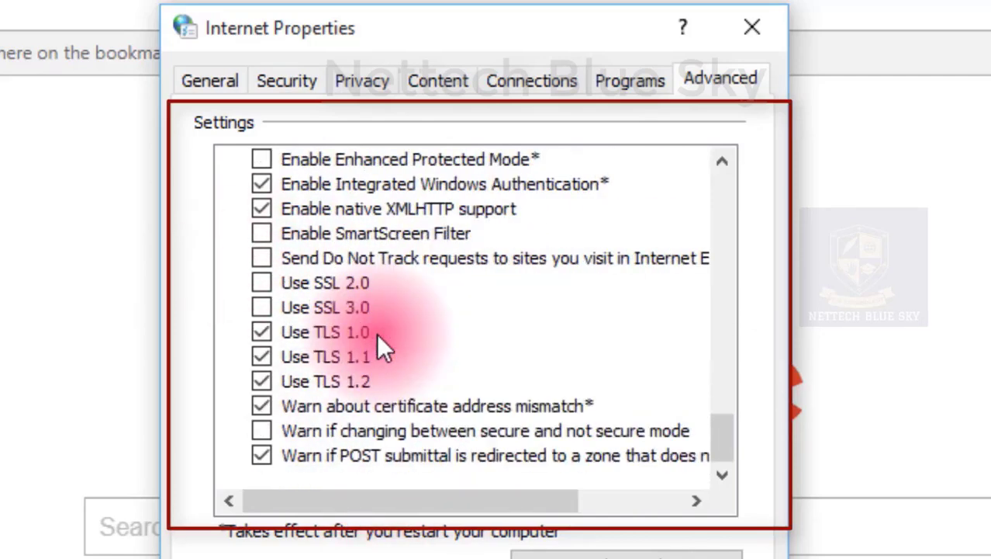
{"action": "scroll", "coordinate": [378, 335], "scroll_direction": "up", "scroll_amount": 1}
{"action": "scroll", "coordinate": [378, 335], "scroll_direction": "down", "scroll_amount": 1}
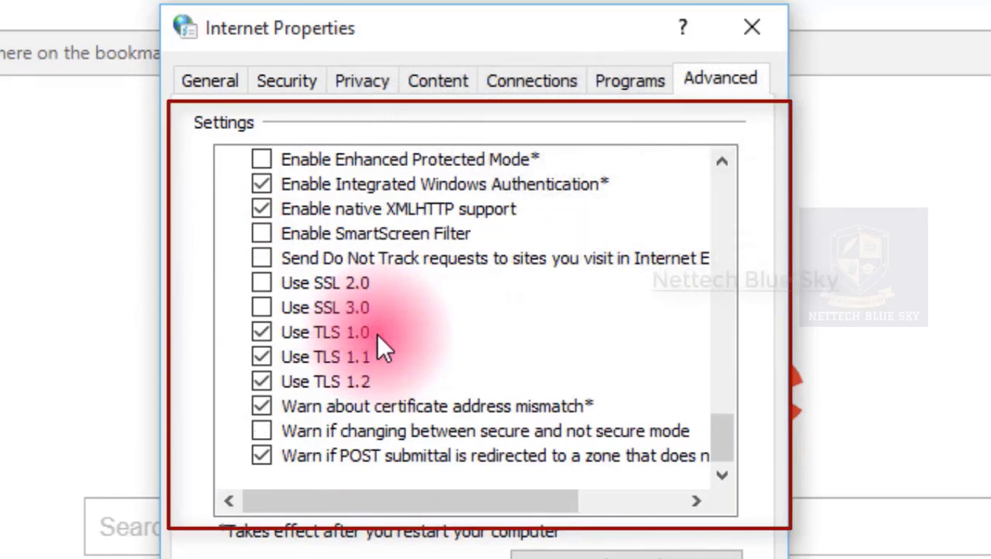
Return to the Accessibility and Browsing options and review them down to link underlining, inline AutoComplete, smooth scrolling and the HTTP settings.
{"action": "scroll", "coordinate": [376, 335], "scroll_direction": "up", "scroll_amount": 16}
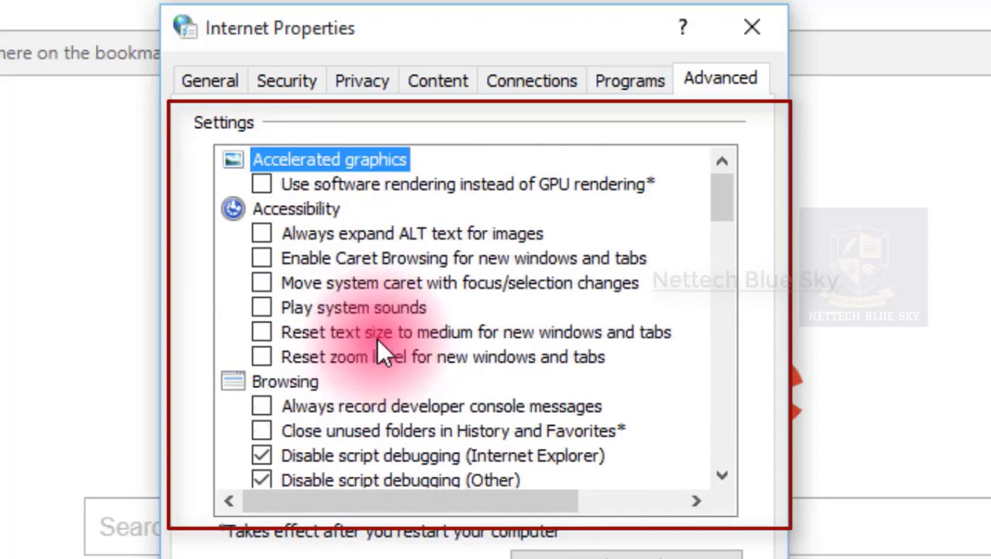
{"action": "scroll", "coordinate": [377, 345], "scroll_direction": "down", "scroll_amount": 4}
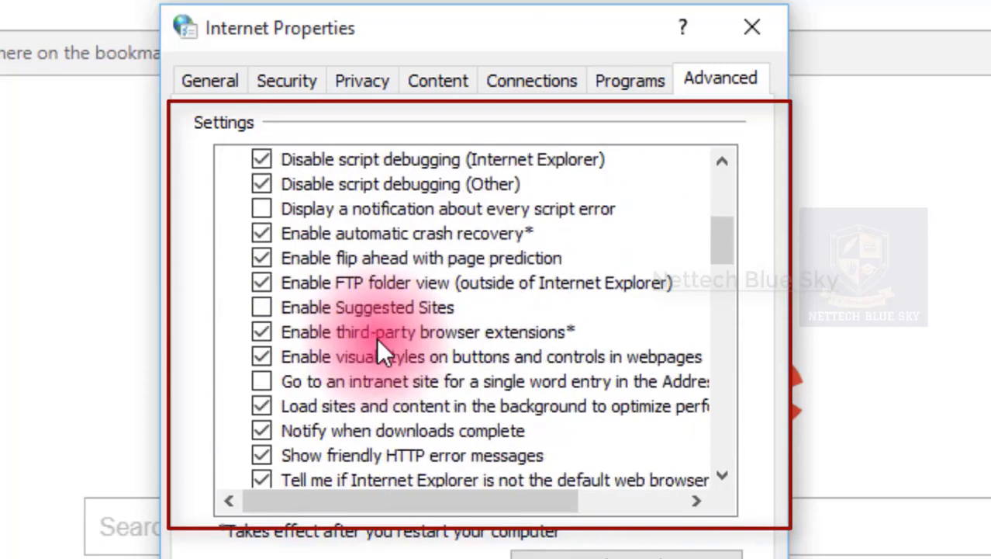
{"action": "scroll", "coordinate": [378, 345], "scroll_direction": "up", "scroll_amount": 2}
{"action": "scroll", "coordinate": [377, 351], "scroll_direction": "up", "scroll_amount": 1}
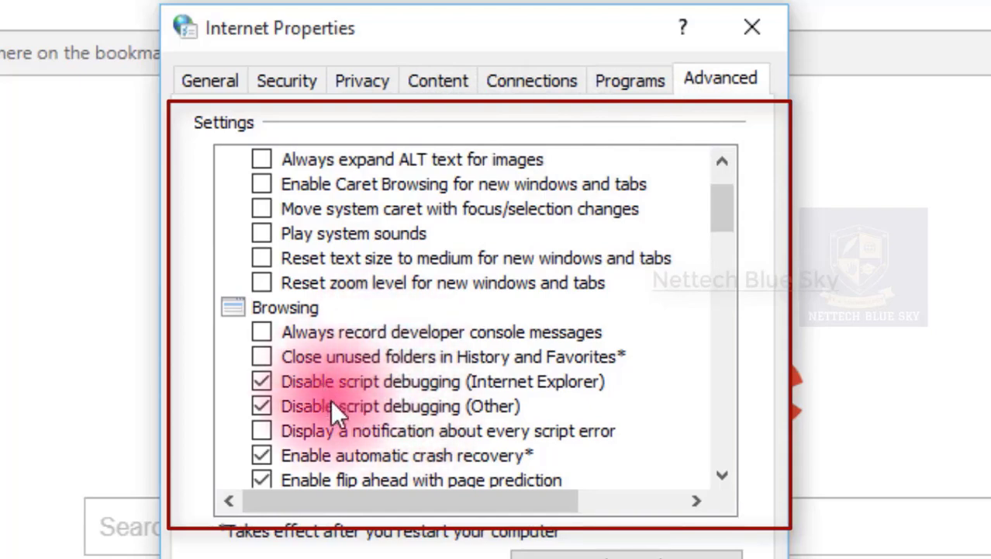
{"action": "scroll", "coordinate": [379, 413], "scroll_direction": "down", "scroll_amount": 1}
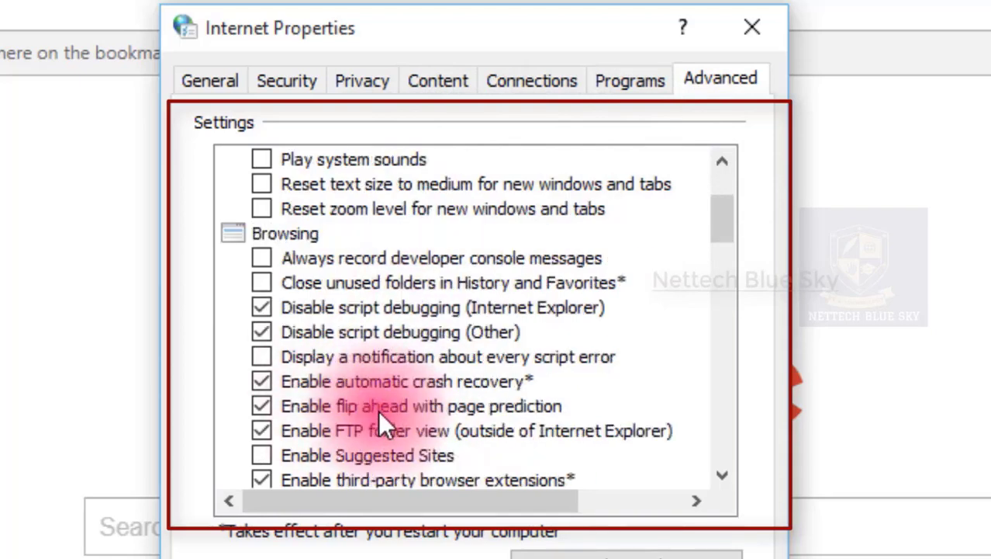
{"action": "scroll", "coordinate": [380, 413], "scroll_direction": "down", "scroll_amount": 3}
{"action": "scroll", "coordinate": [378, 409], "scroll_direction": "down", "scroll_amount": 3}
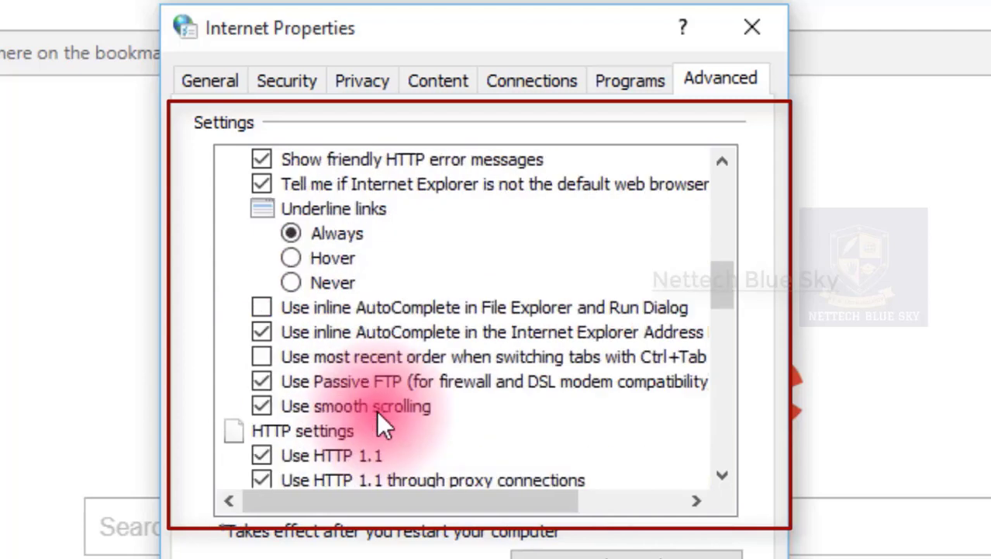
{"action": "scroll", "coordinate": [376, 410], "scroll_direction": "up", "scroll_amount": 4}
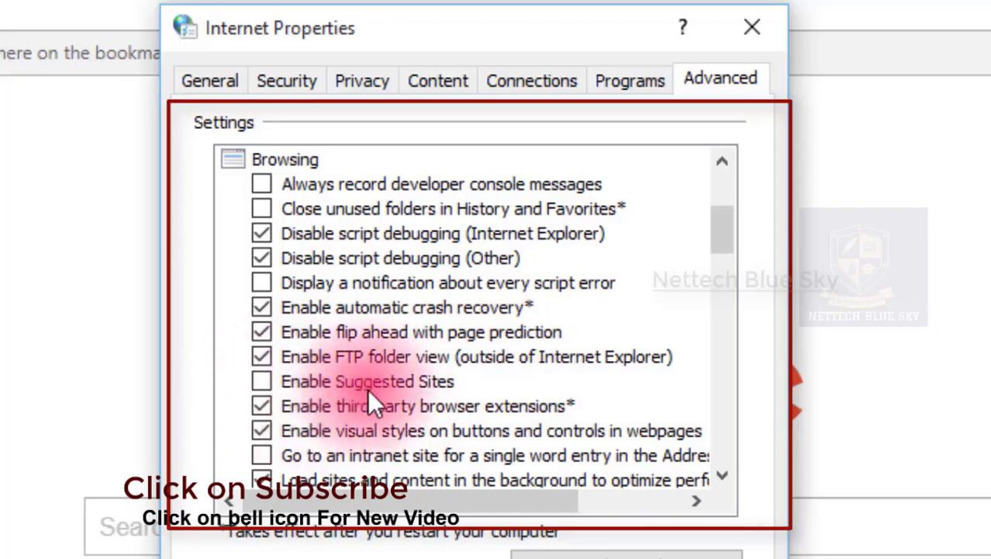
{"action": "scroll", "coordinate": [322, 400], "scroll_direction": "down", "scroll_amount": 3}
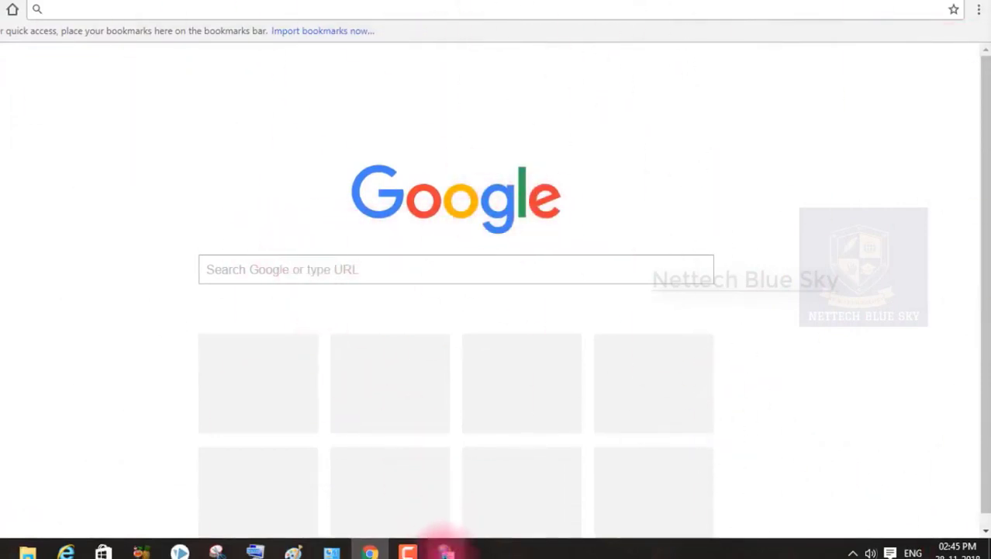
Bring Internet Properties back to the front and restore the advanced settings.
{"action": "left_click", "coordinate": [446, 550]}
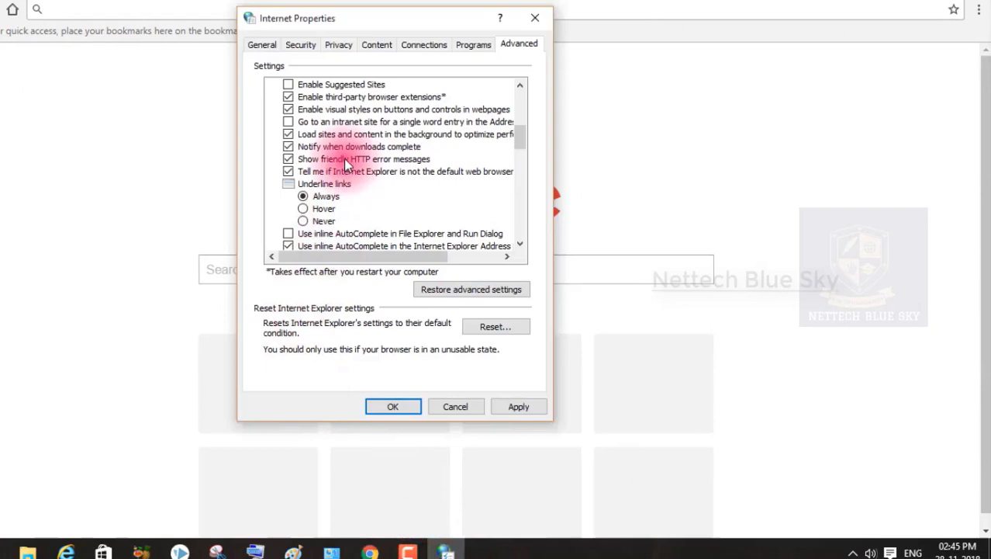
{"action": "scroll", "coordinate": [346, 163], "scroll_direction": "down", "scroll_amount": 5}
{"action": "scroll", "coordinate": [349, 164], "scroll_direction": "up", "scroll_amount": 10}
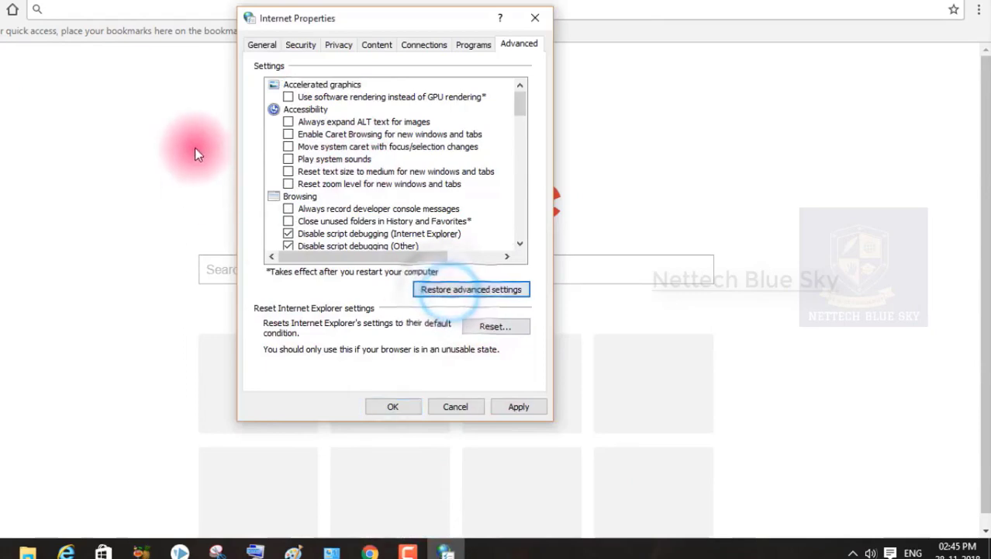
Review the Advanced settings list, covering the Accelerated graphics, Accessibility, Browsing, Multimedia and Security options.
{"action": "scroll", "coordinate": [303, 159], "scroll_direction": "down", "scroll_amount": 15}
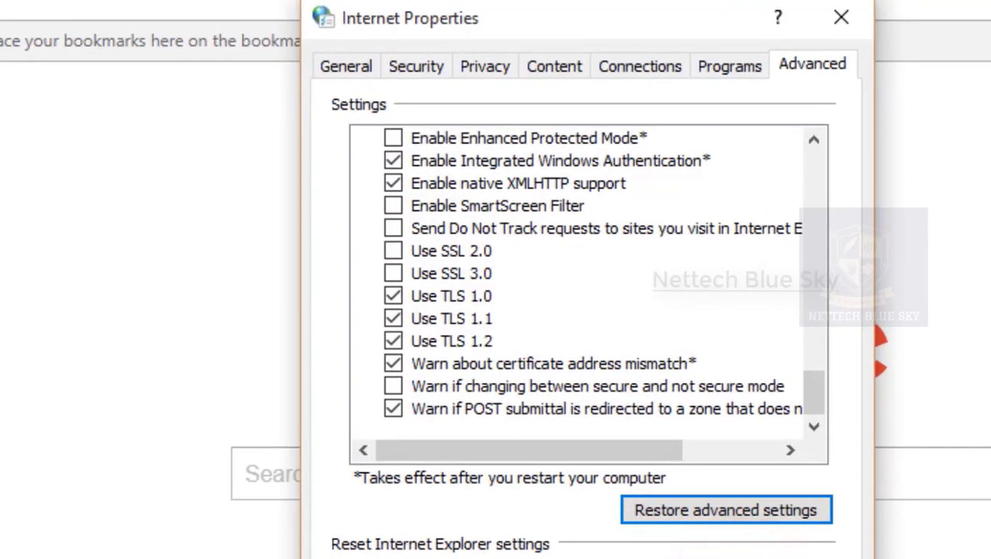
{"action": "scroll", "coordinate": [381, 232], "scroll_direction": "up", "scroll_amount": 18}
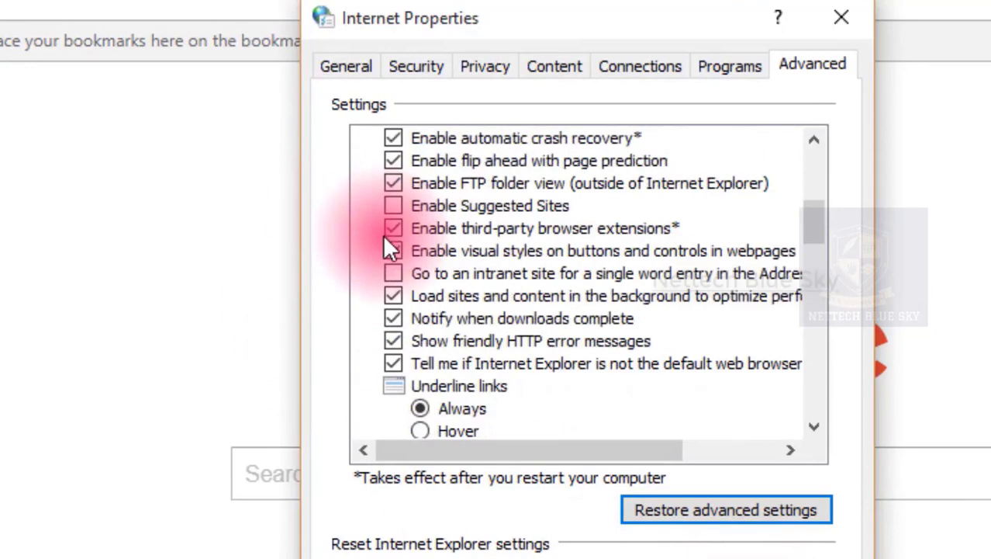
{"action": "scroll", "coordinate": [390, 247], "scroll_direction": "up", "scroll_amount": 10}
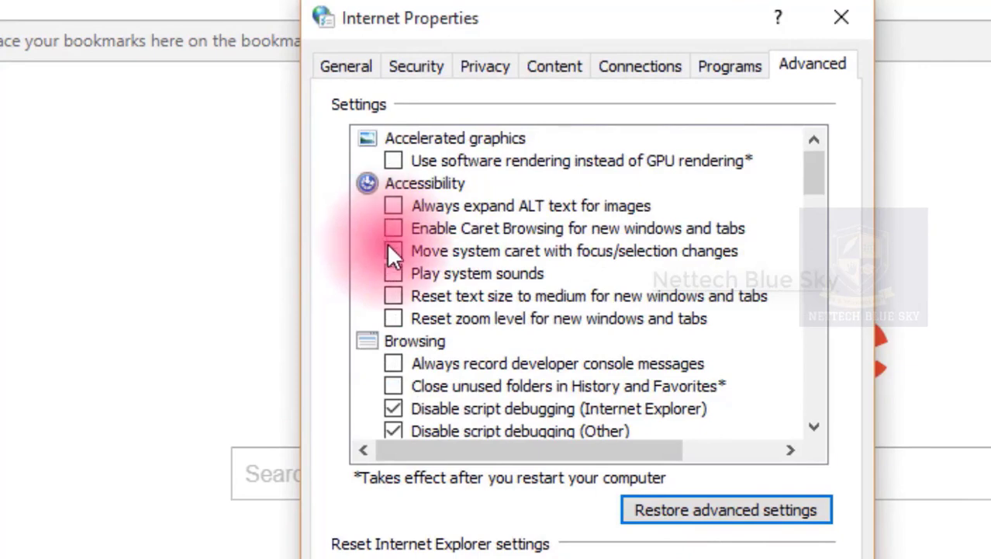
{"action": "scroll", "coordinate": [395, 245], "scroll_direction": "down", "scroll_amount": 5}
{"action": "scroll", "coordinate": [410, 249], "scroll_direction": "up", "scroll_amount": 1}
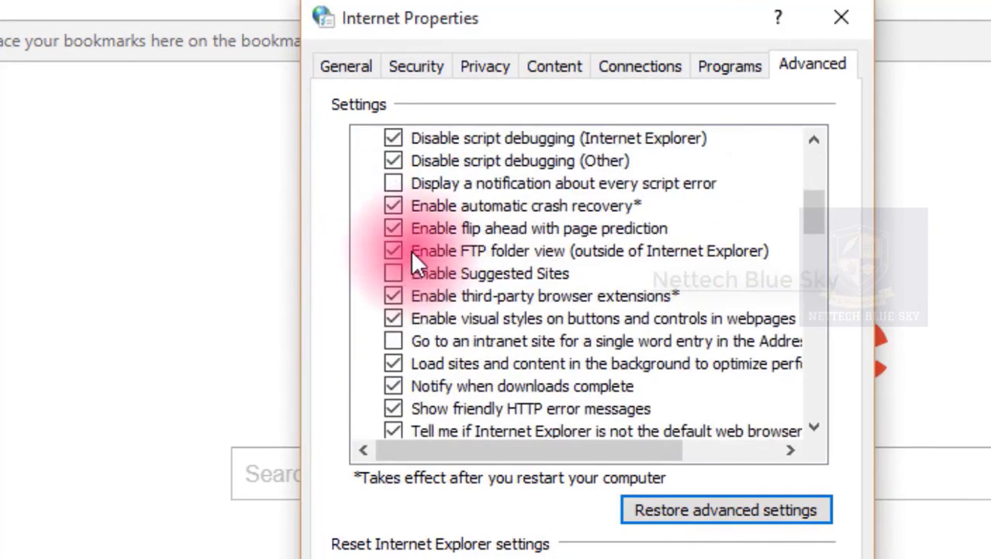
{"action": "scroll", "coordinate": [411, 249], "scroll_direction": "down", "scroll_amount": 3}
{"action": "scroll", "coordinate": [411, 249], "scroll_direction": "up", "scroll_amount": 2}
{"action": "scroll", "coordinate": [412, 255], "scroll_direction": "up", "scroll_amount": 5}
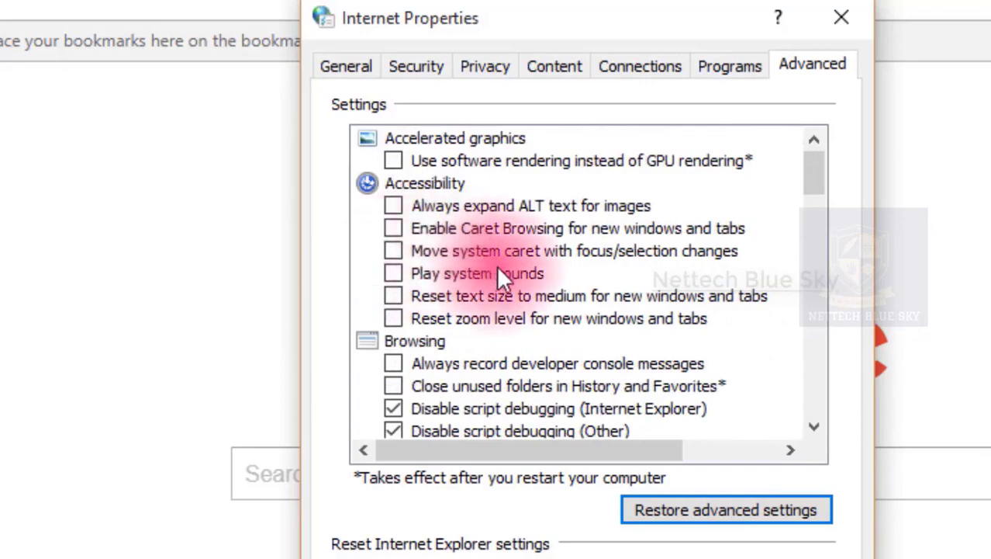
{"action": "scroll", "coordinate": [566, 318], "scroll_direction": "down", "scroll_amount": 13}
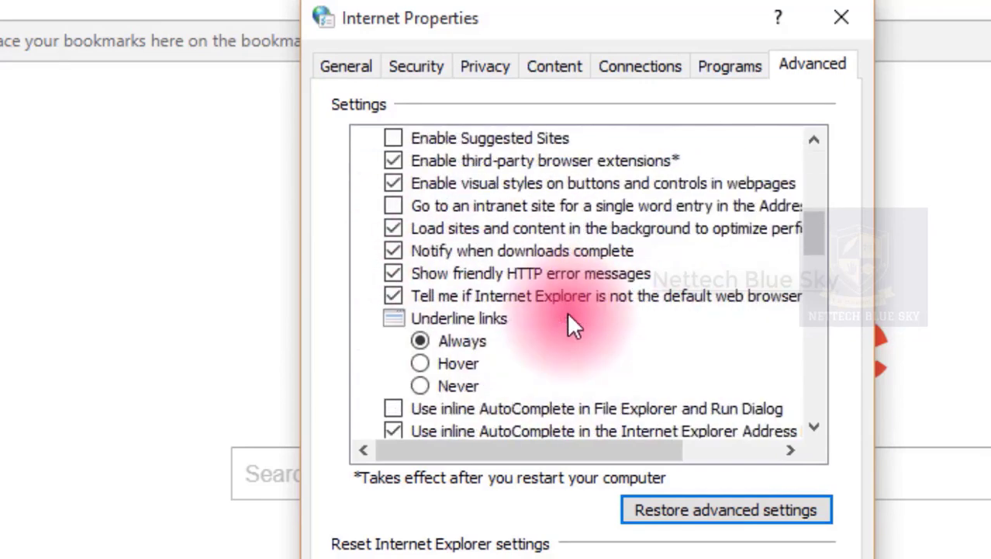
{"action": "scroll", "coordinate": [571, 322], "scroll_direction": "up", "scroll_amount": 6}
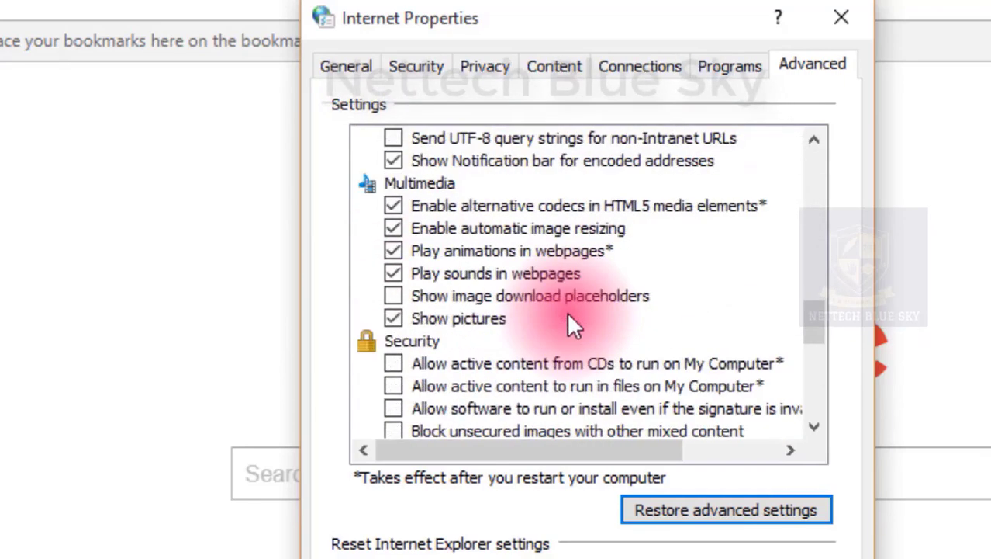
{"action": "scroll", "coordinate": [570, 322], "scroll_direction": "down", "scroll_amount": 3}
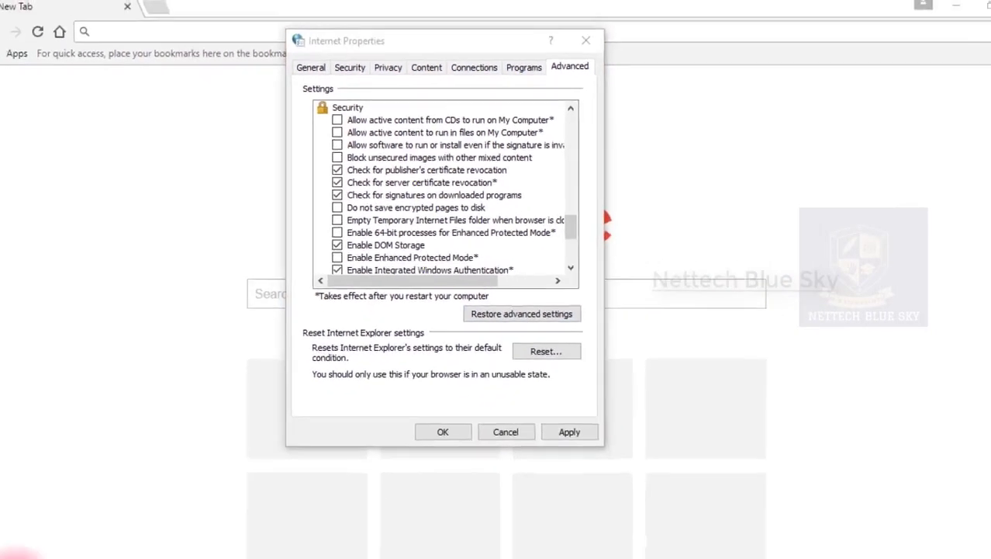
{"action": "left_click", "coordinate": [17, 544]}
{"action": "left_click", "coordinate": [68, 435]}
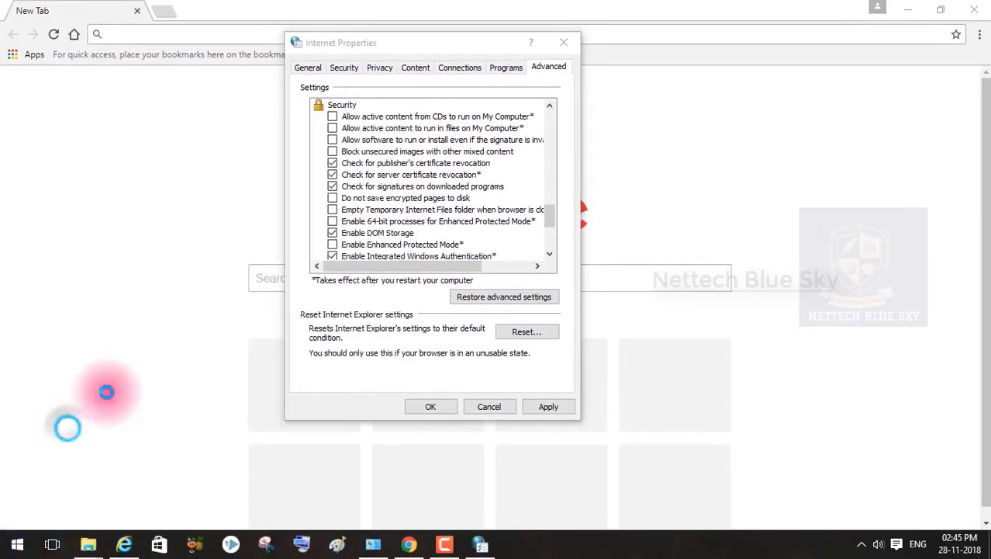
{"action": "left_click", "coordinate": [42, 123]}
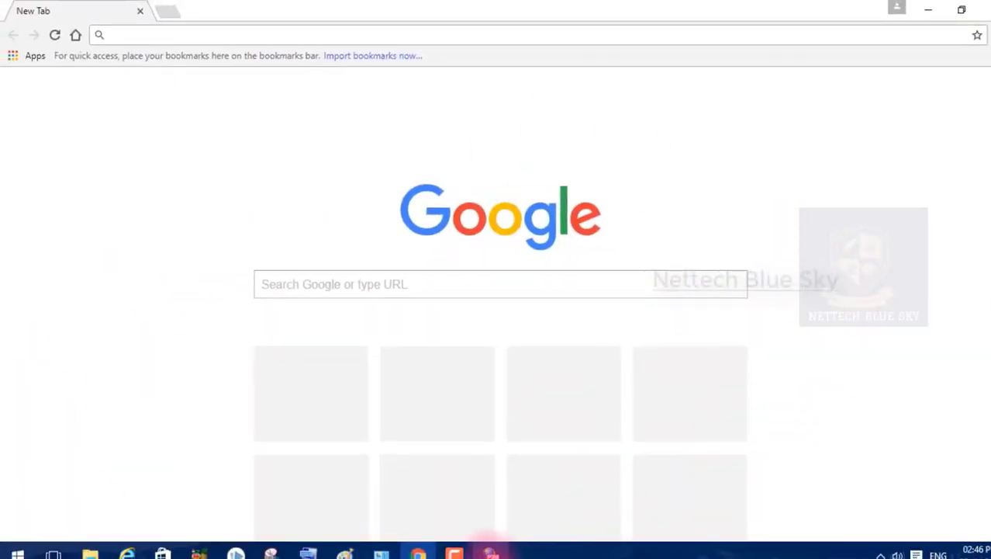
Return to Internet Properties and examine the Security options, from DOM Storage and Enhanced Protected Mode to the SSL and TLS protocols.
{"action": "left_click", "coordinate": [490, 552]}
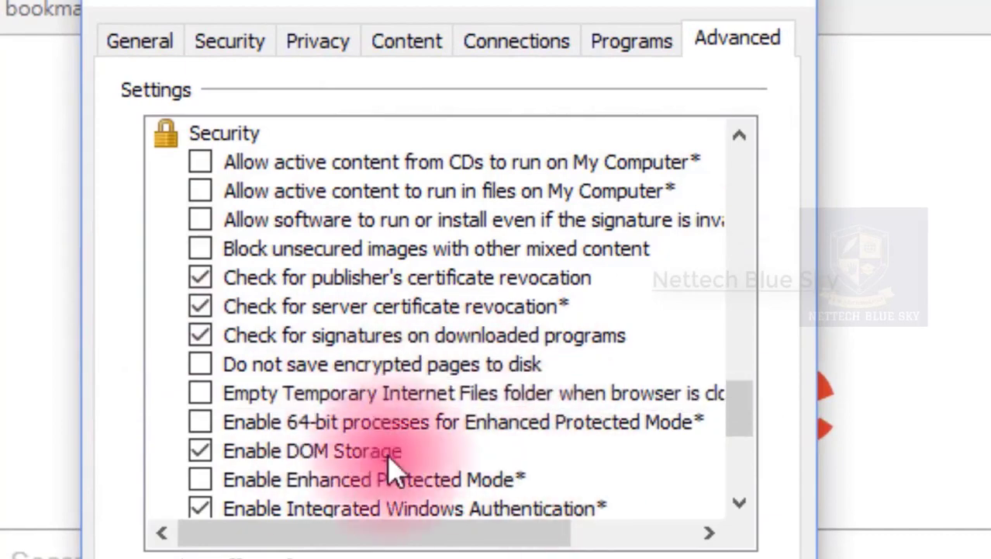
{"action": "scroll", "coordinate": [430, 384], "scroll_direction": "down", "scroll_amount": 3}
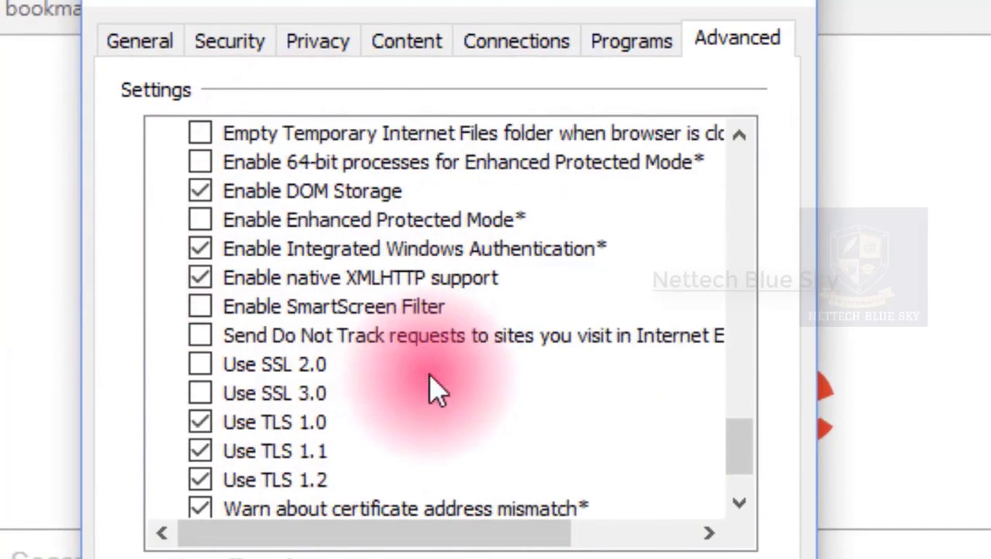
{"action": "scroll", "coordinate": [437, 391], "scroll_direction": "down", "scroll_amount": 1}
{"action": "scroll", "coordinate": [439, 388], "scroll_direction": "up", "scroll_amount": 20}
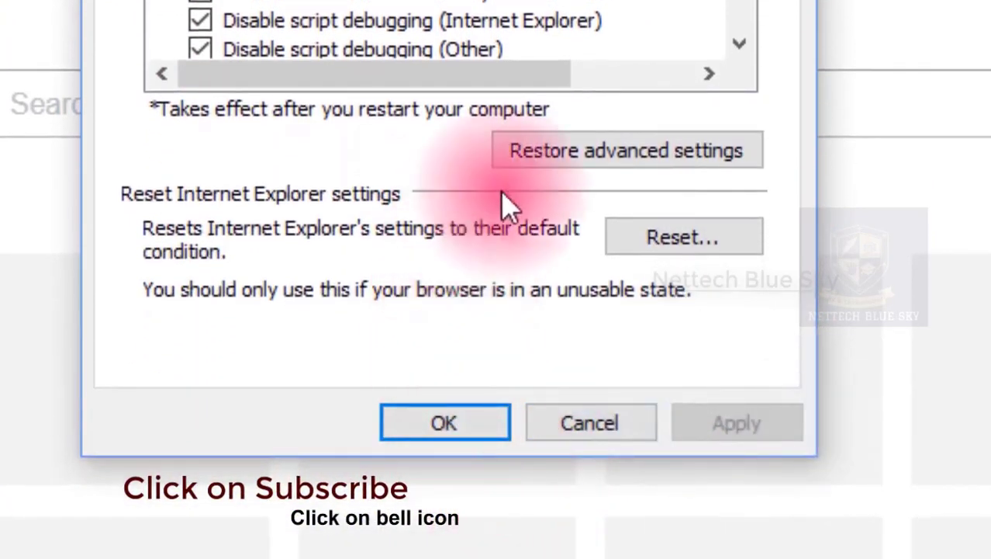
Restore the advanced settings, look at the Internet Explorer reset option, and apply and close Internet Properties.
{"action": "left_click", "coordinate": [596, 151]}
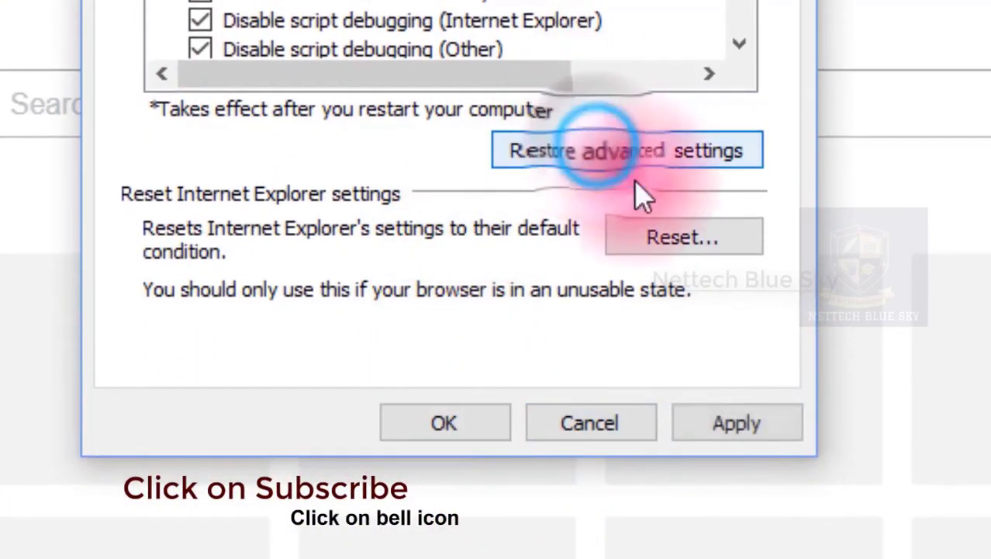
{"action": "left_click", "coordinate": [691, 244]}
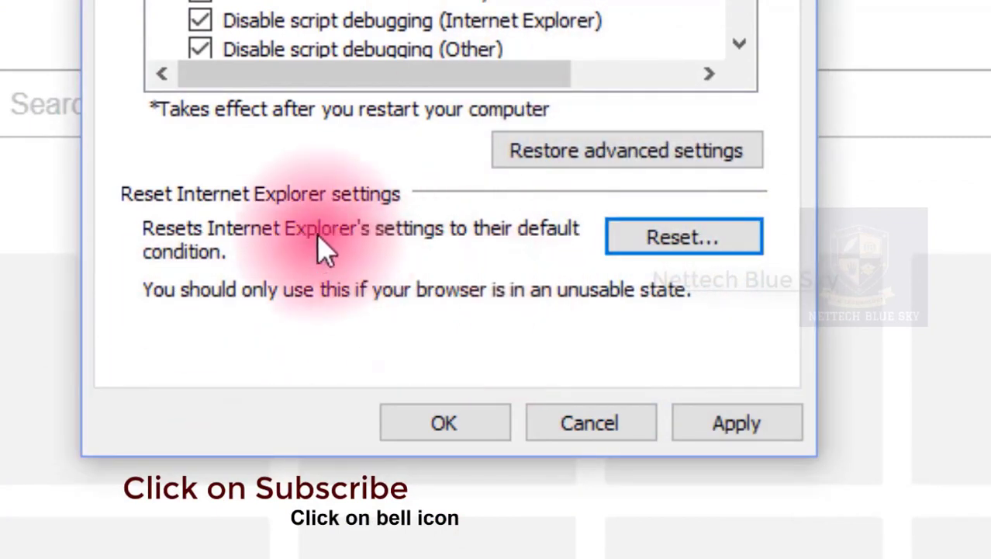
{"action": "left_click", "coordinate": [718, 415]}
{"action": "left_click", "coordinate": [446, 429]}
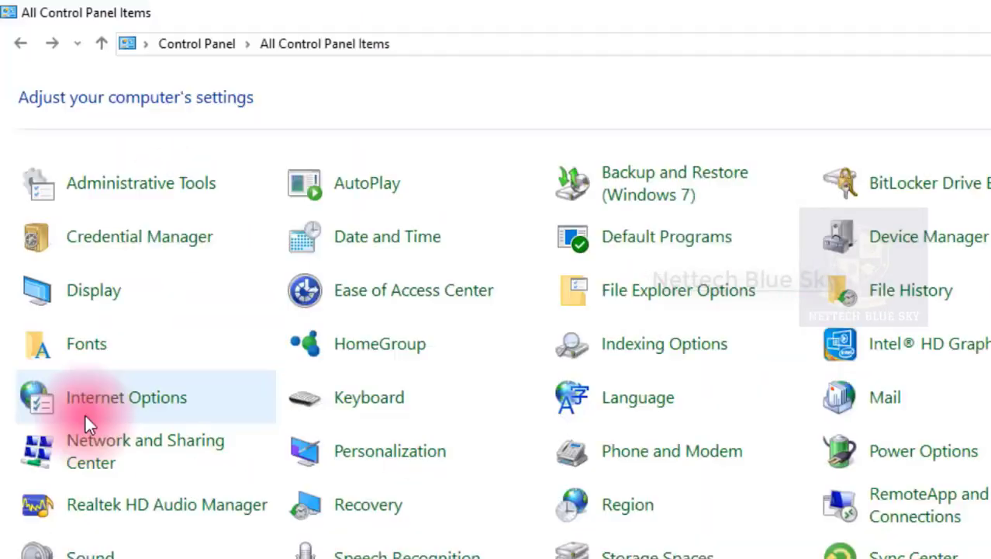
Open Internet Options from Control Panel and move its window aside to uncover the other items.
{"action": "left_click", "coordinate": [84, 413]}
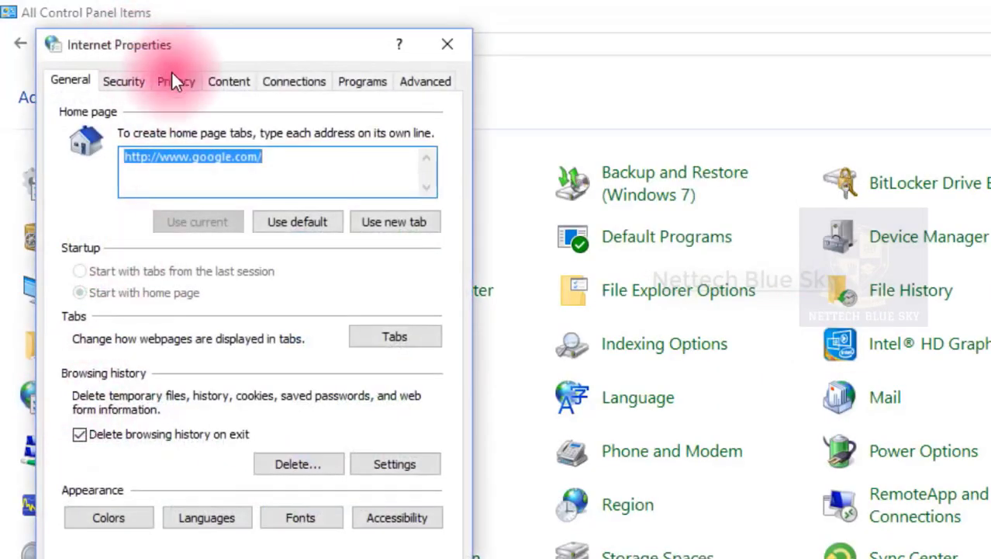
{"action": "left_click_drag", "start_coordinate": [181, 48], "coordinate": [657, 83]}
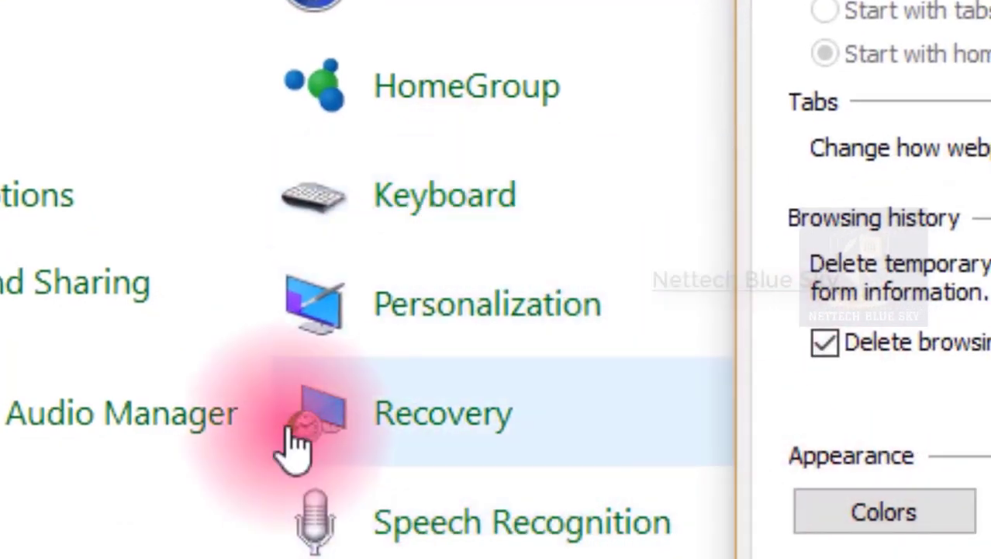
Open the Keyboard properties from Control Panel.
{"action": "left_click", "coordinate": [382, 190]}
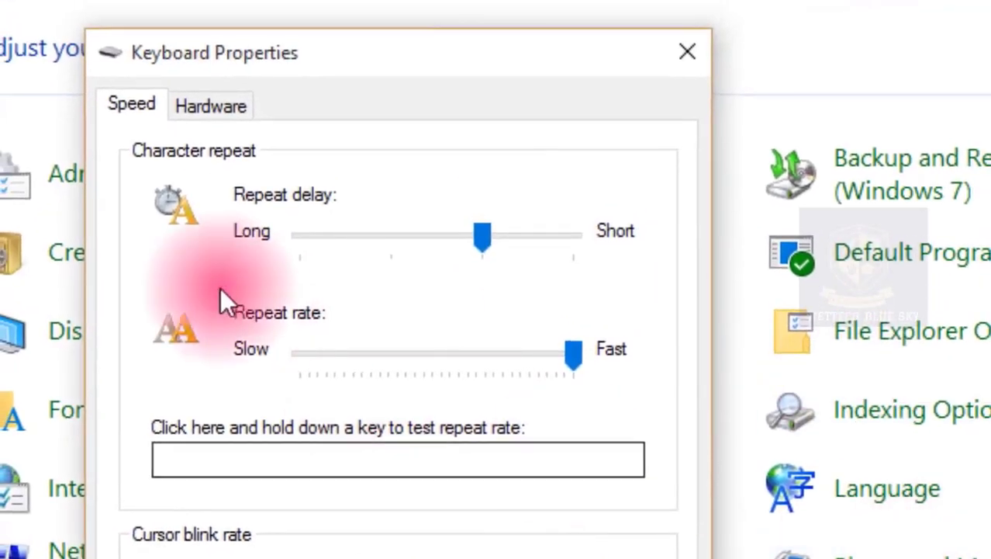